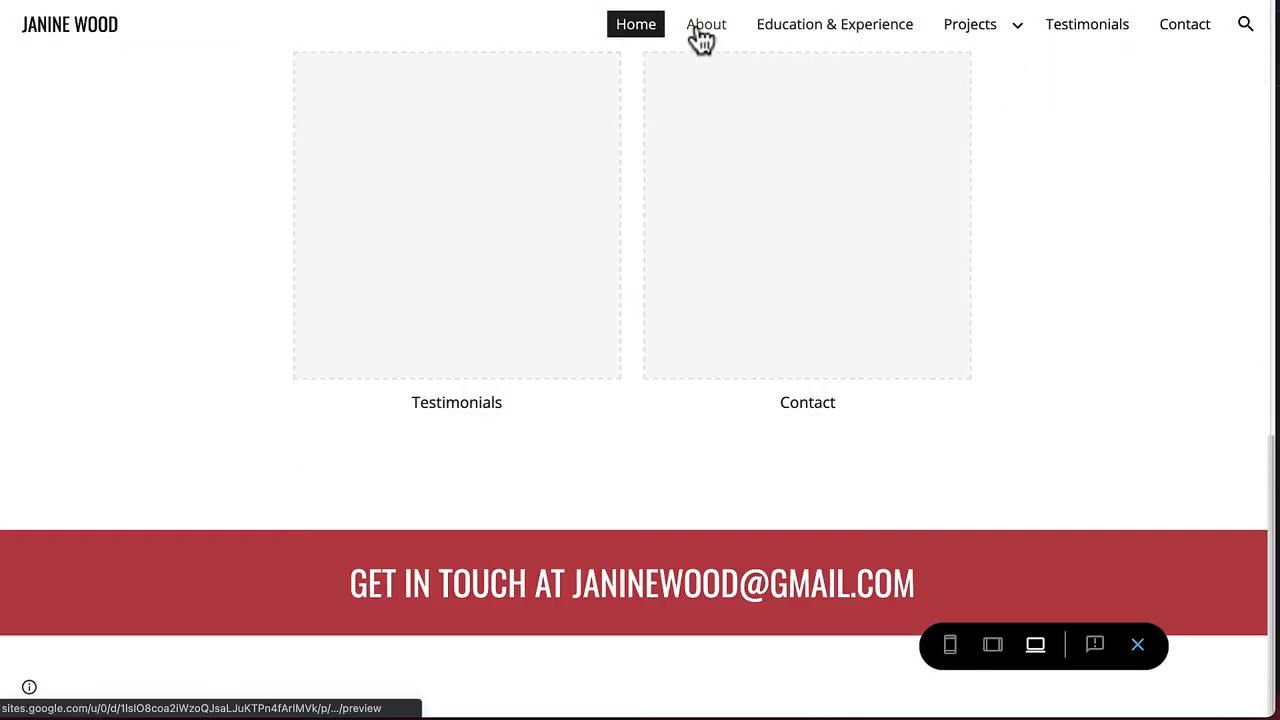
Browse the sample portfolio's About, Education & Experience, Projects and Testimonials pages, scrolling through each
{"action": "left_click", "coordinate": [702, 30]}
{"action": "scroll", "coordinate": [1171, 334], "scroll_direction": "down", "scroll_amount": 12}
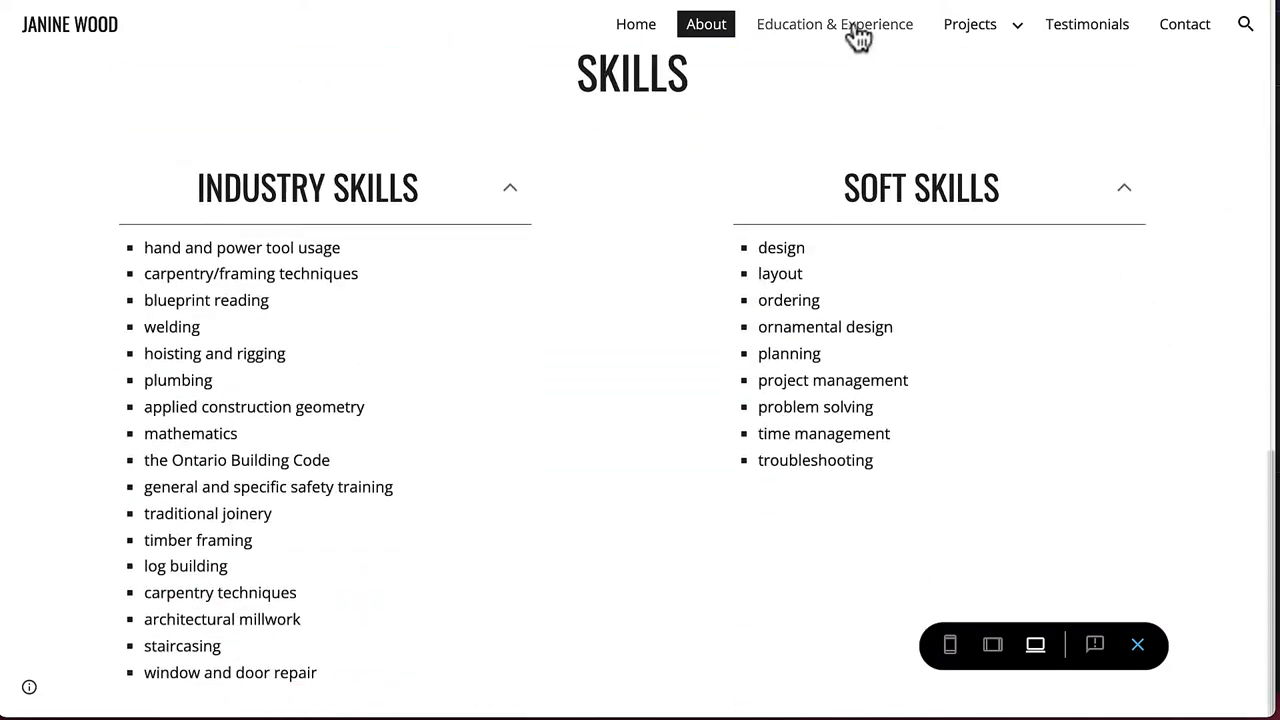
{"action": "left_click", "coordinate": [858, 36]}
{"action": "scroll", "coordinate": [1137, 297], "scroll_direction": "down", "scroll_amount": 10}
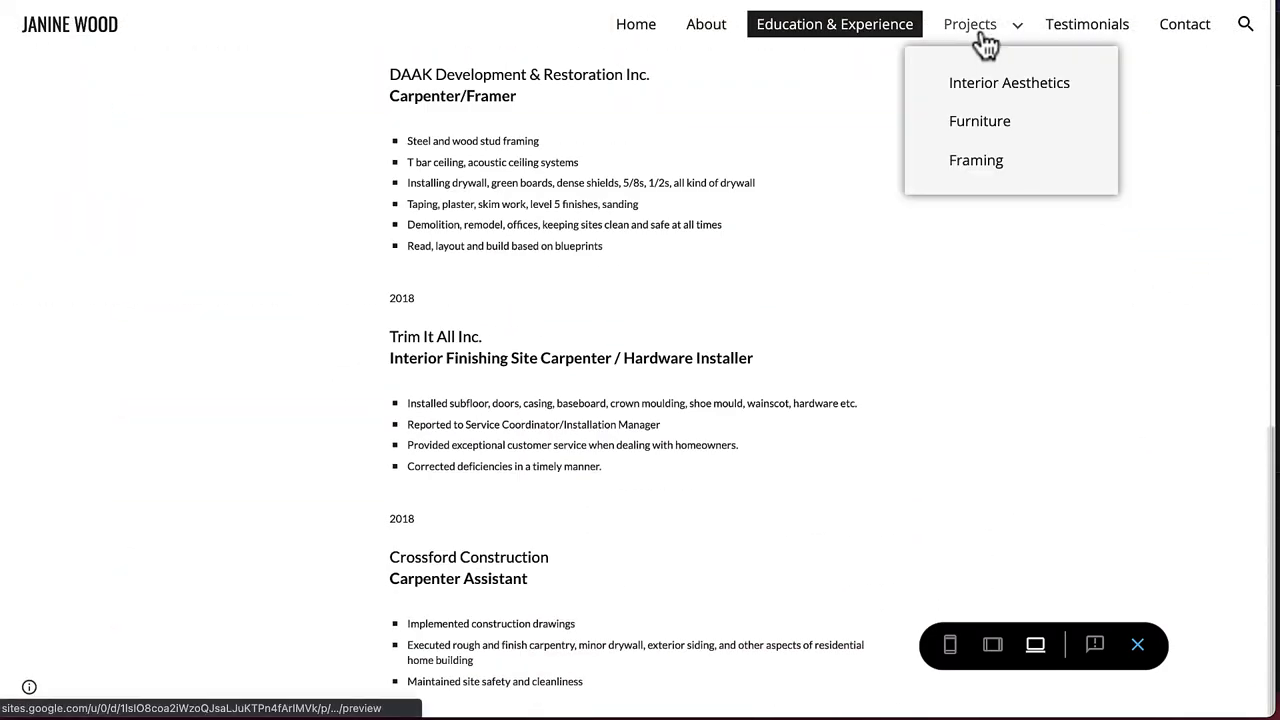
{"action": "left_click", "coordinate": [970, 24]}
{"action": "scroll", "coordinate": [1240, 150], "scroll_direction": "down", "scroll_amount": 8}
{"action": "left_click", "coordinate": [1088, 26]}
{"action": "scroll", "coordinate": [1120, 131], "scroll_direction": "down", "scroll_amount": 2}
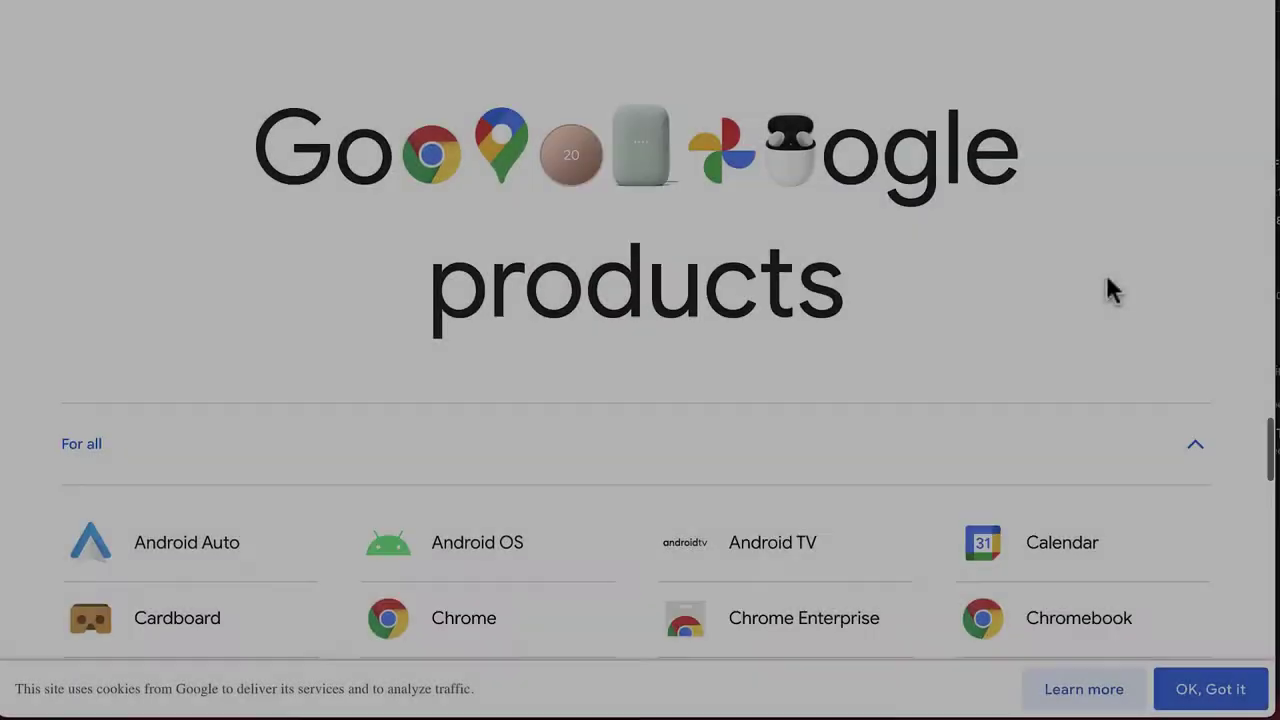
Open Sites from the Google products list and sign in with the existing account's password
{"action": "scroll", "coordinate": [1108, 289], "scroll_direction": "down", "scroll_amount": 3}
{"action": "scroll", "coordinate": [1110, 289], "scroll_direction": "down", "scroll_amount": 10}
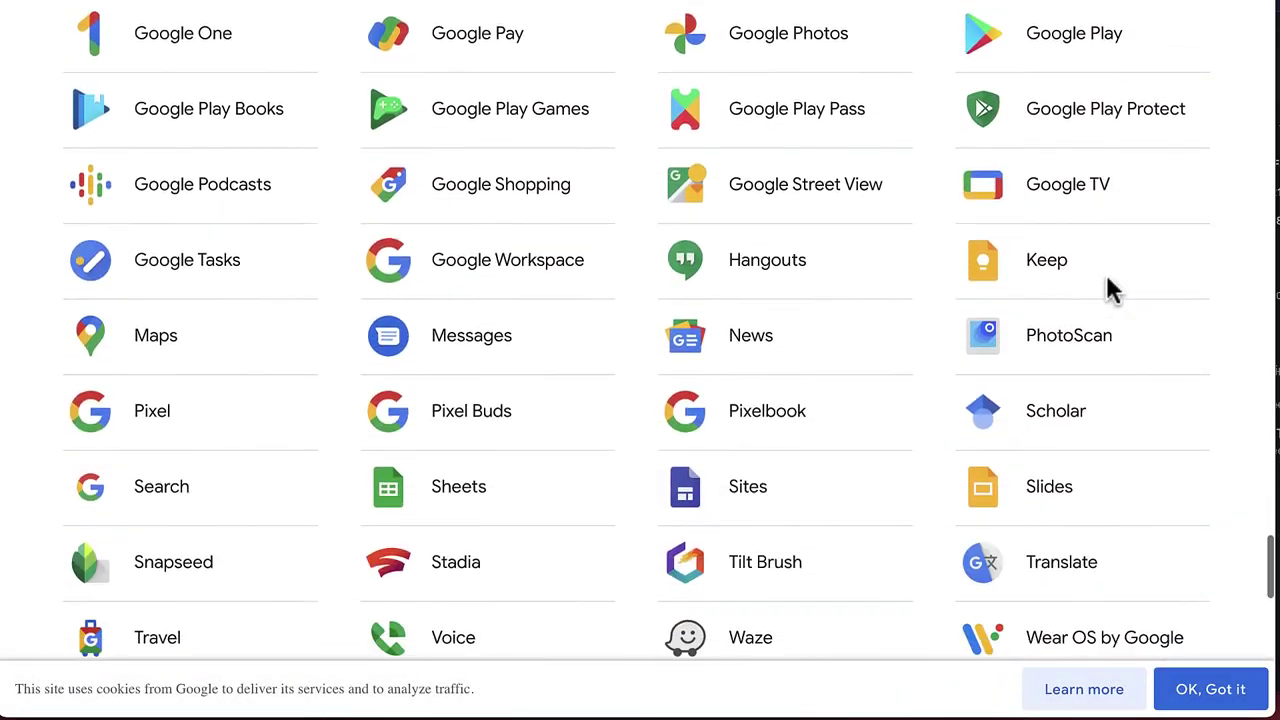
{"action": "scroll", "coordinate": [1110, 289], "scroll_direction": "down", "scroll_amount": 1}
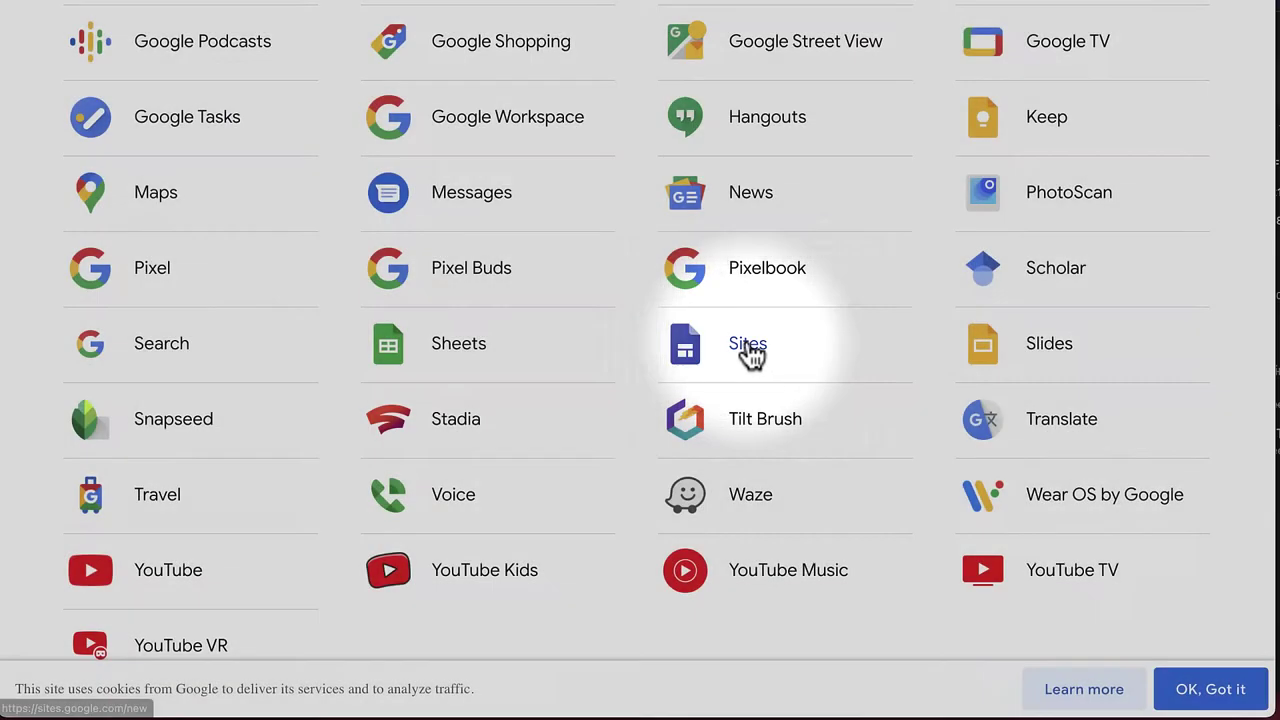
{"action": "left_click", "coordinate": [748, 343]}
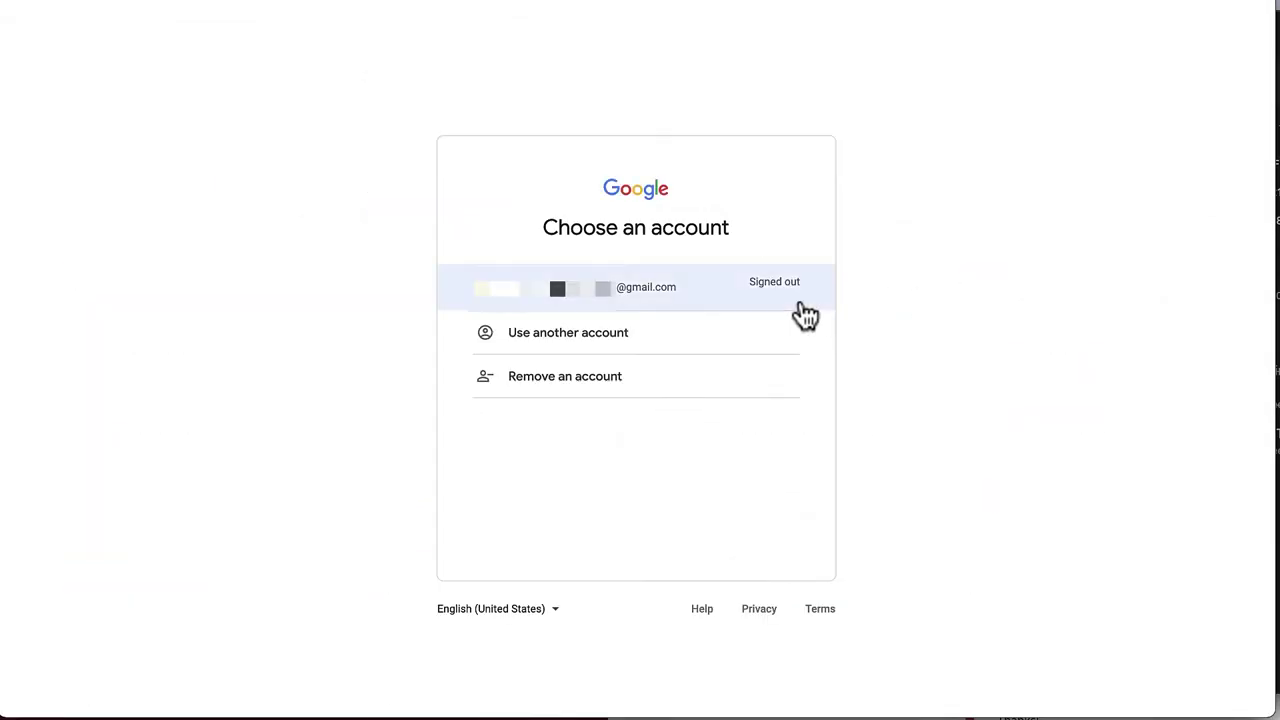
{"action": "left_click", "coordinate": [730, 306]}
{"action": "key", "text": "ctrl+v"}
{"action": "left_click", "coordinate": [768, 464]}
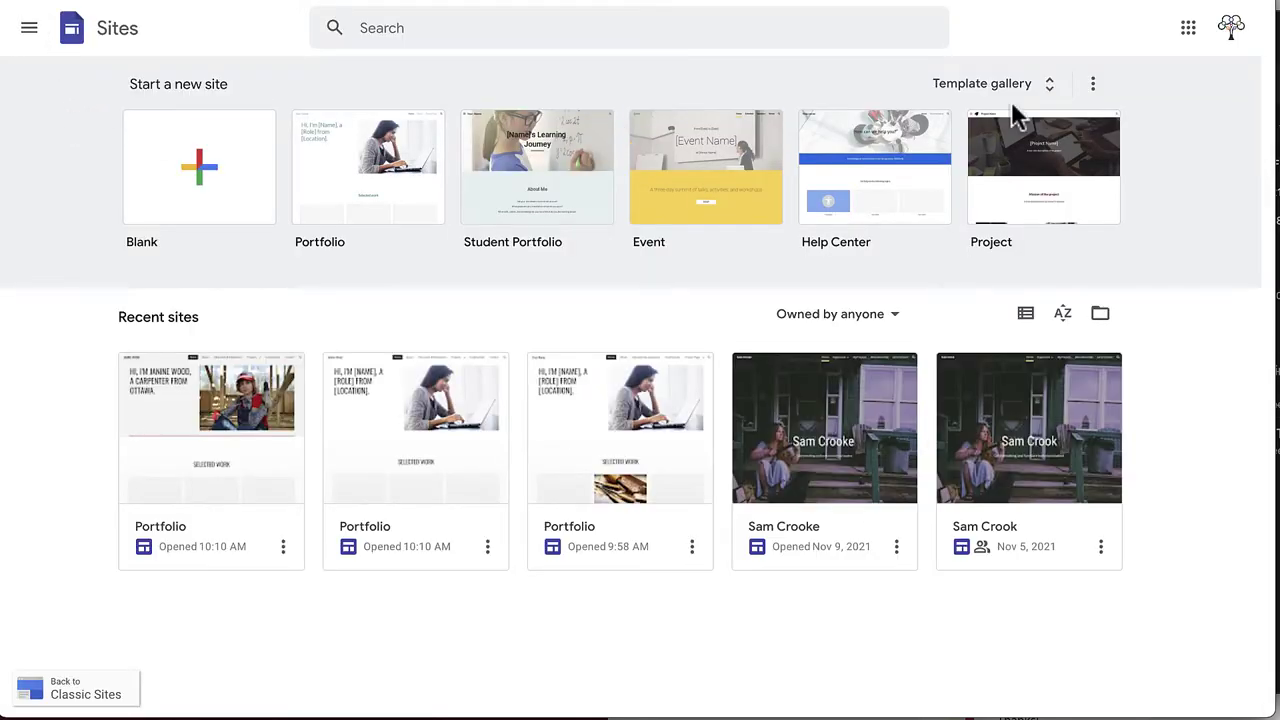
Scroll through the full template gallery, then create a new site from the Portfolio template
{"action": "left_click", "coordinate": [1038, 90]}
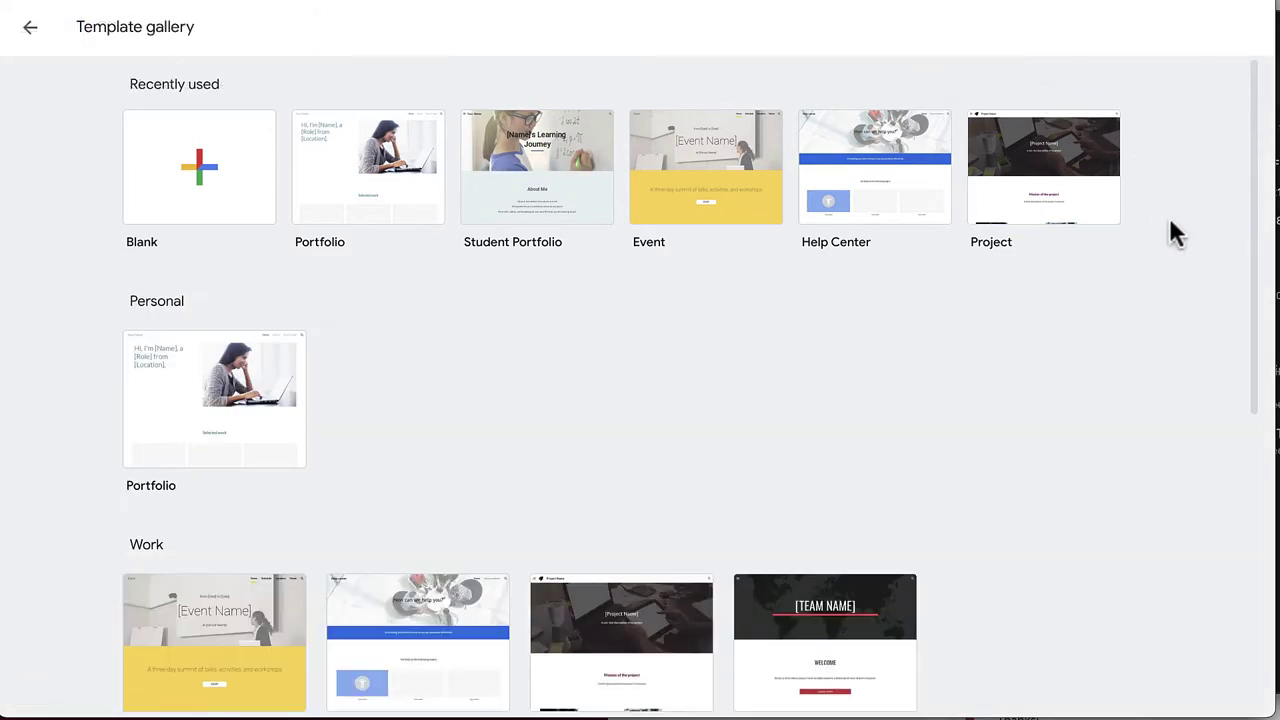
{"action": "scroll", "coordinate": [1170, 225], "scroll_direction": "down", "scroll_amount": 2}
{"action": "scroll", "coordinate": [1170, 221], "scroll_direction": "down", "scroll_amount": 4}
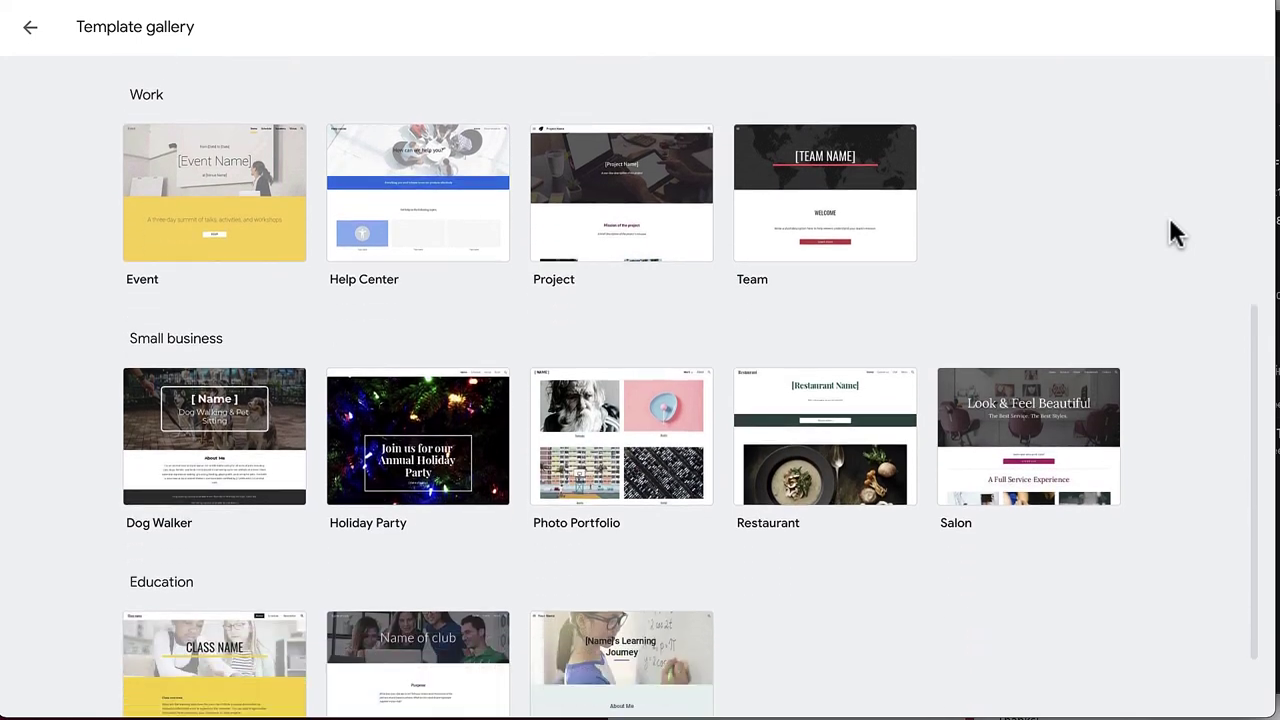
{"action": "scroll", "coordinate": [1171, 222], "scroll_direction": "up", "scroll_amount": 5}
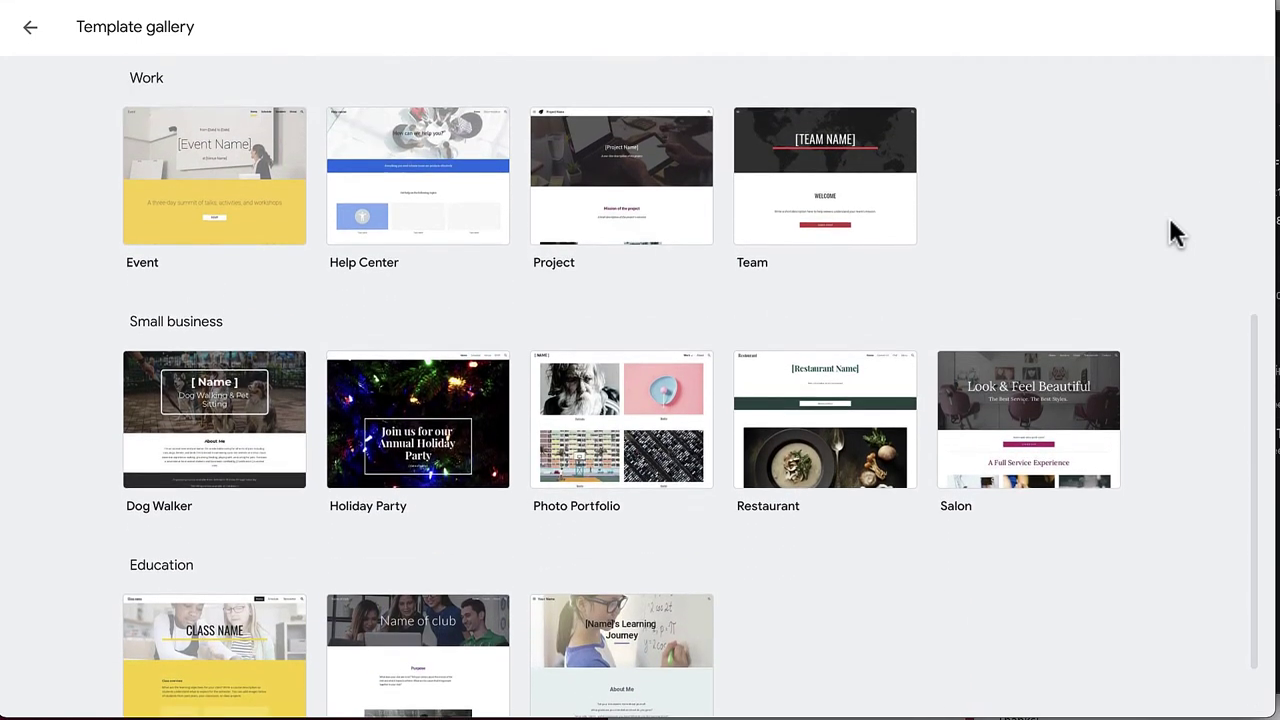
{"action": "scroll", "coordinate": [1172, 230], "scroll_direction": "up", "scroll_amount": 1}
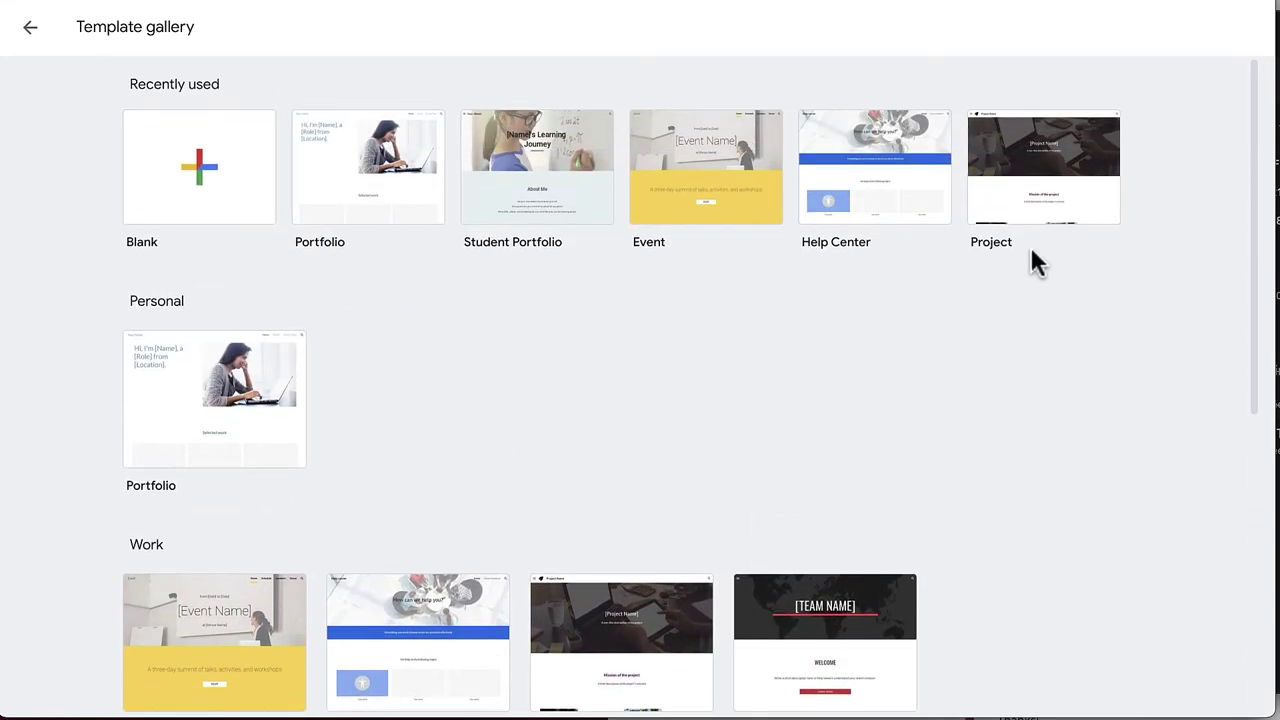
{"action": "left_click", "coordinate": [408, 180]}
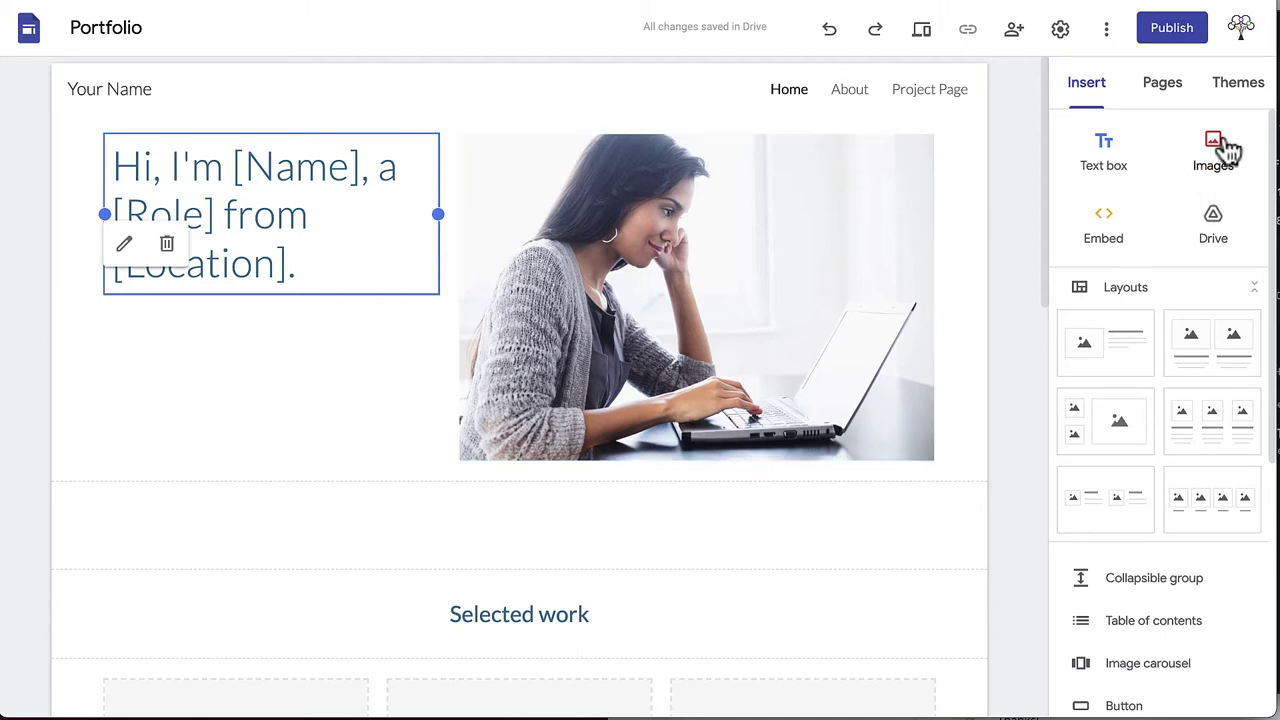
Show the Themes panel and scroll through Simple, Aristotle, Diplomat, Vision and Level
{"action": "left_click", "coordinate": [1238, 90]}
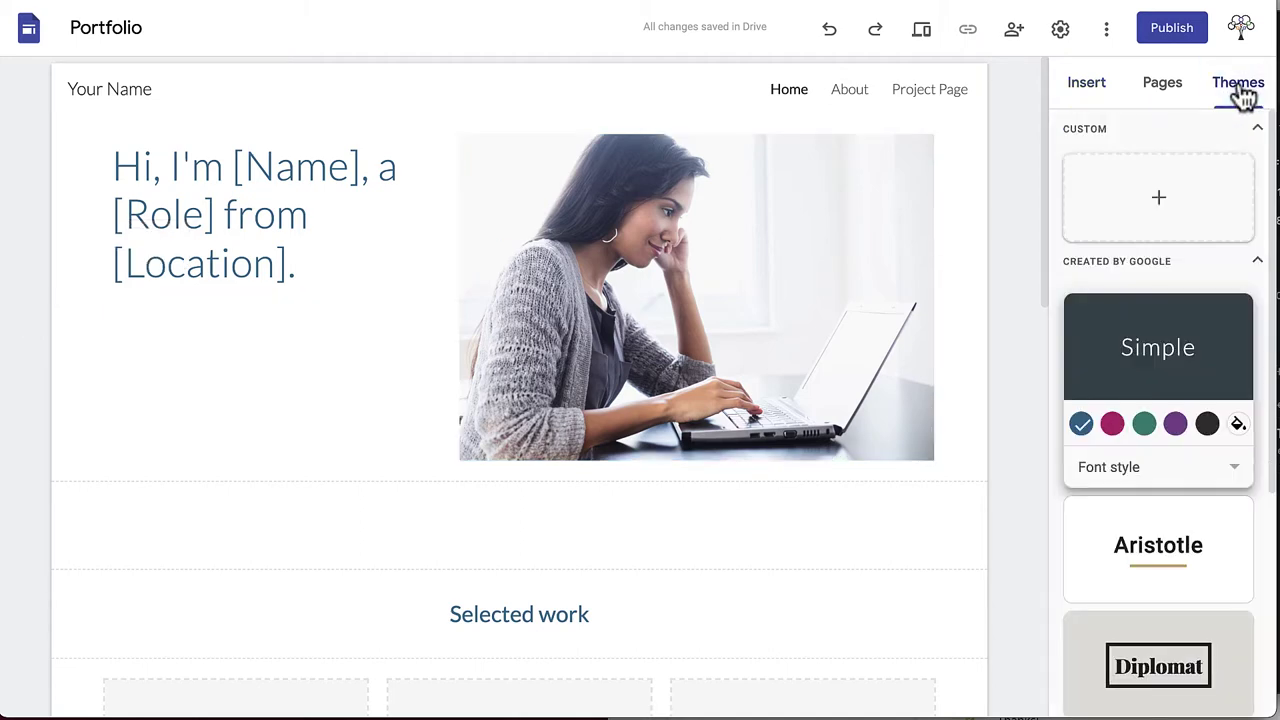
{"action": "scroll", "coordinate": [1208, 271], "scroll_direction": "down", "scroll_amount": 4}
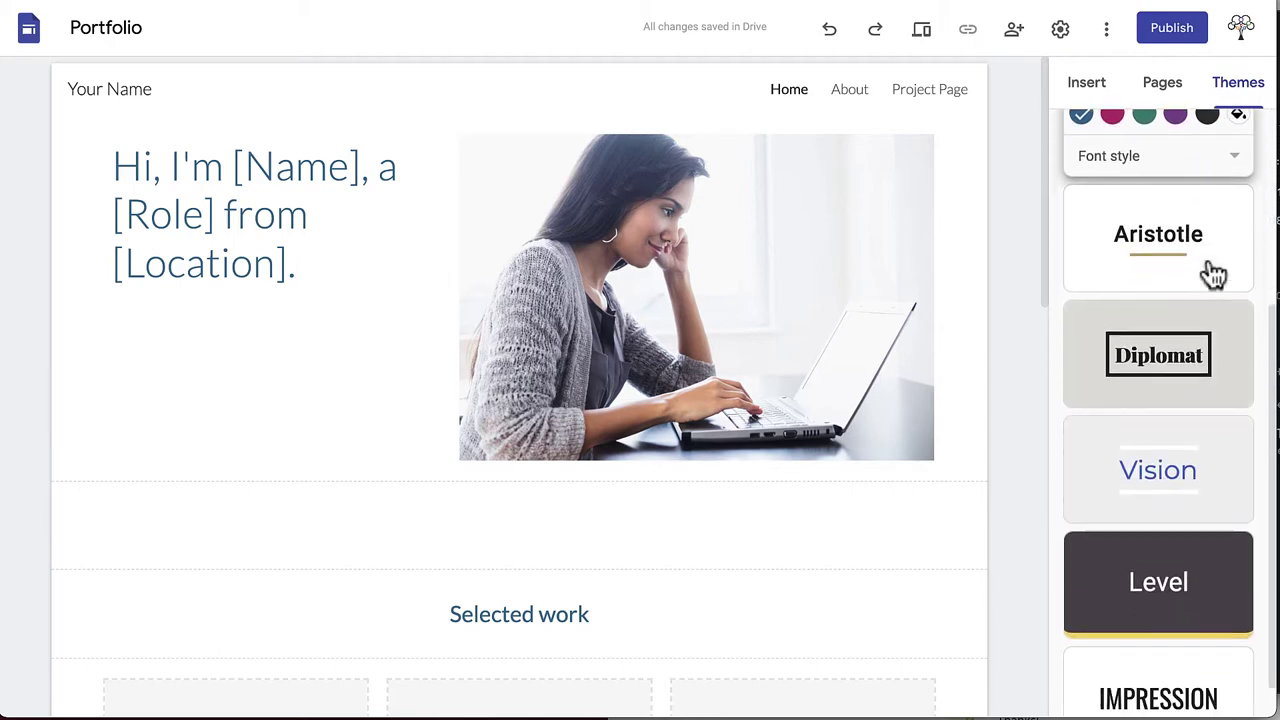
{"action": "scroll", "coordinate": [1213, 272], "scroll_direction": "up", "scroll_amount": 2}
{"action": "scroll", "coordinate": [1210, 270], "scroll_direction": "up", "scroll_amount": 3}
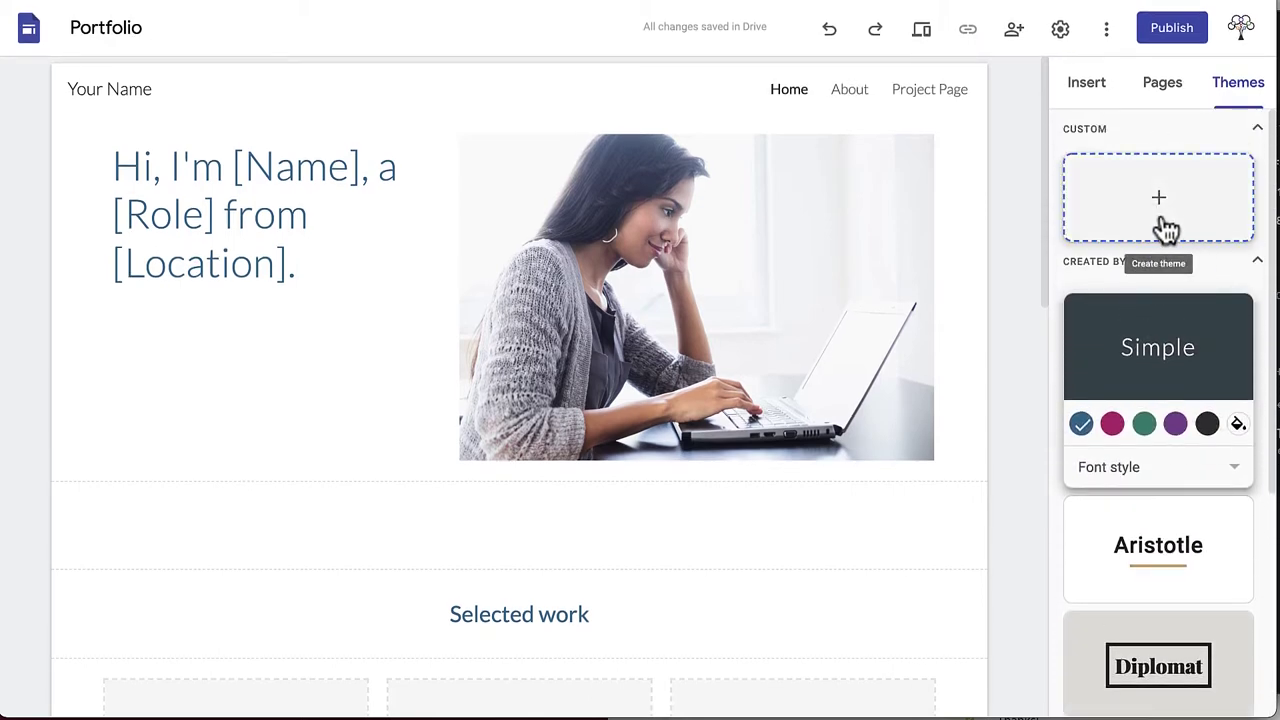
Start a custom theme named 'custom 1' and pick the red and dark preset colours
{"action": "left_click", "coordinate": [1168, 230]}
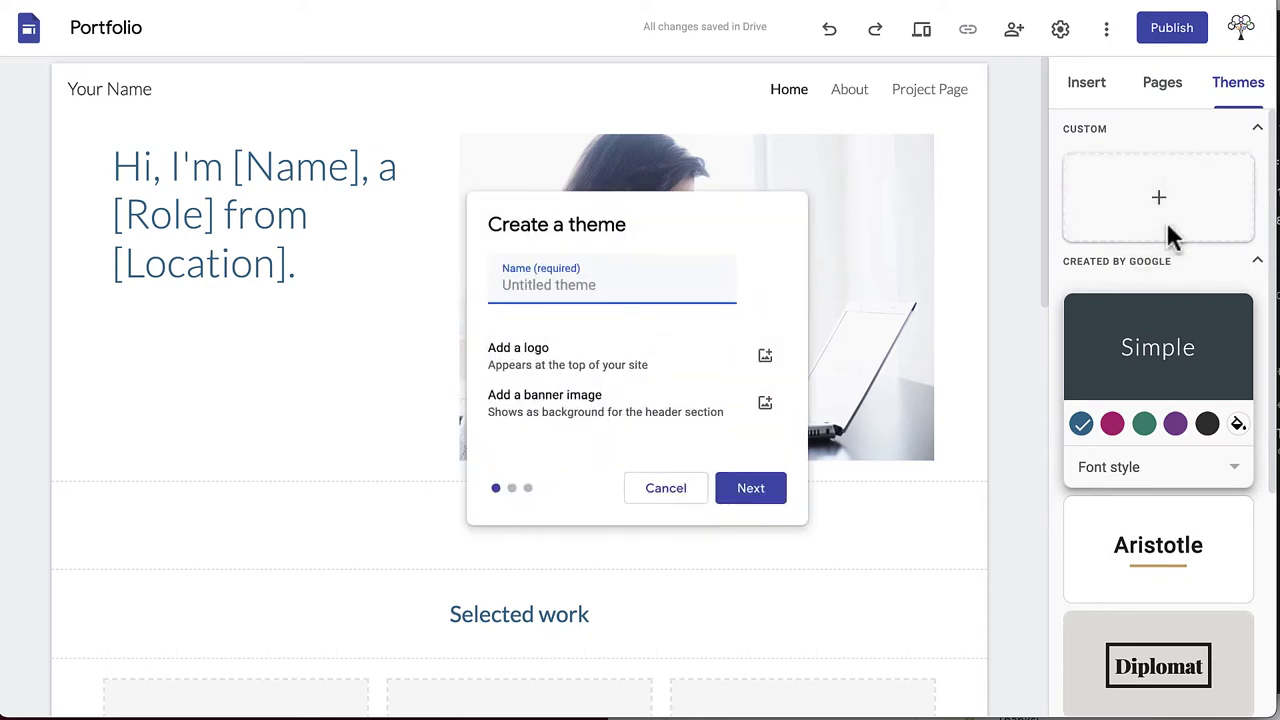
{"action": "type", "text": "custo"}
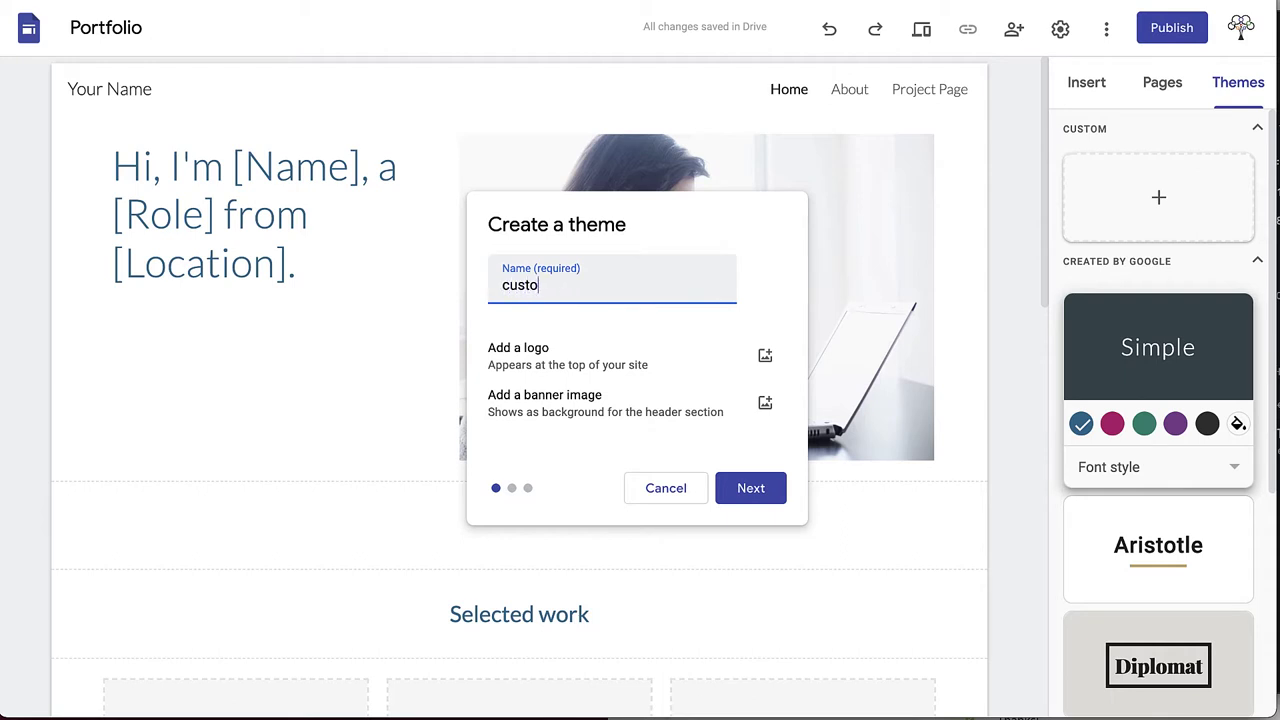
{"action": "type", "text": "m 1"}
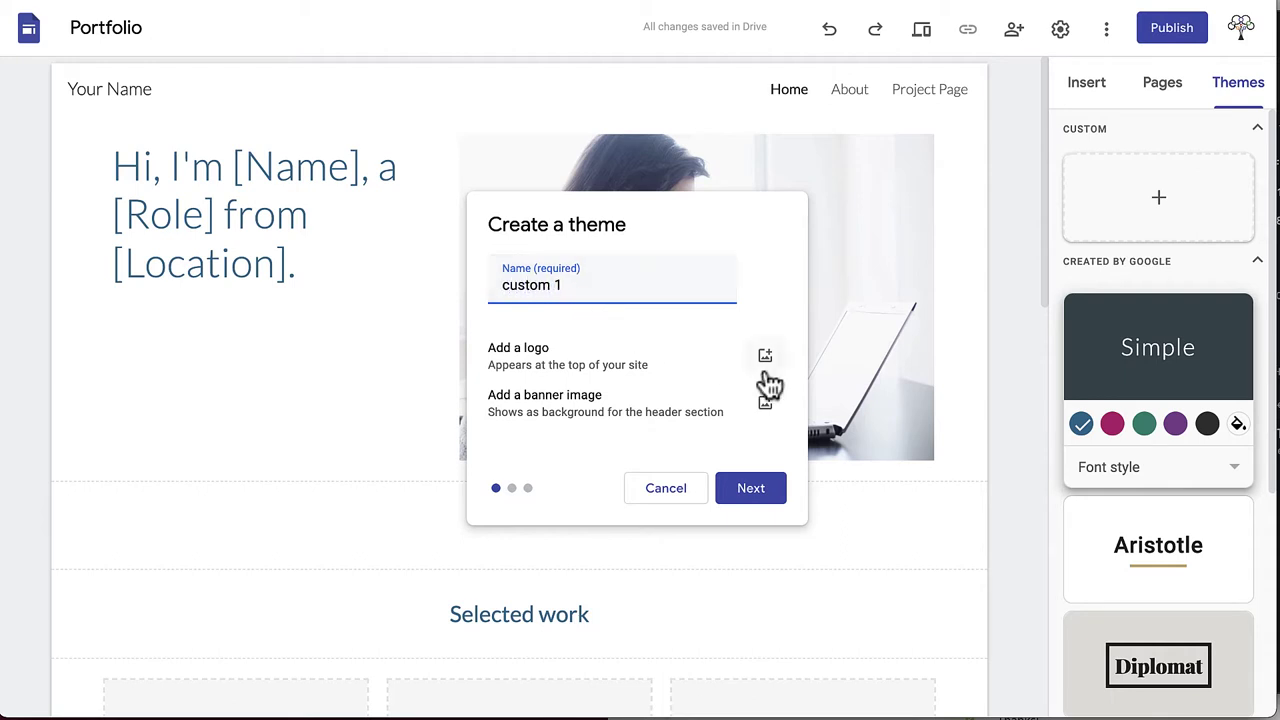
{"action": "left_click", "coordinate": [750, 490]}
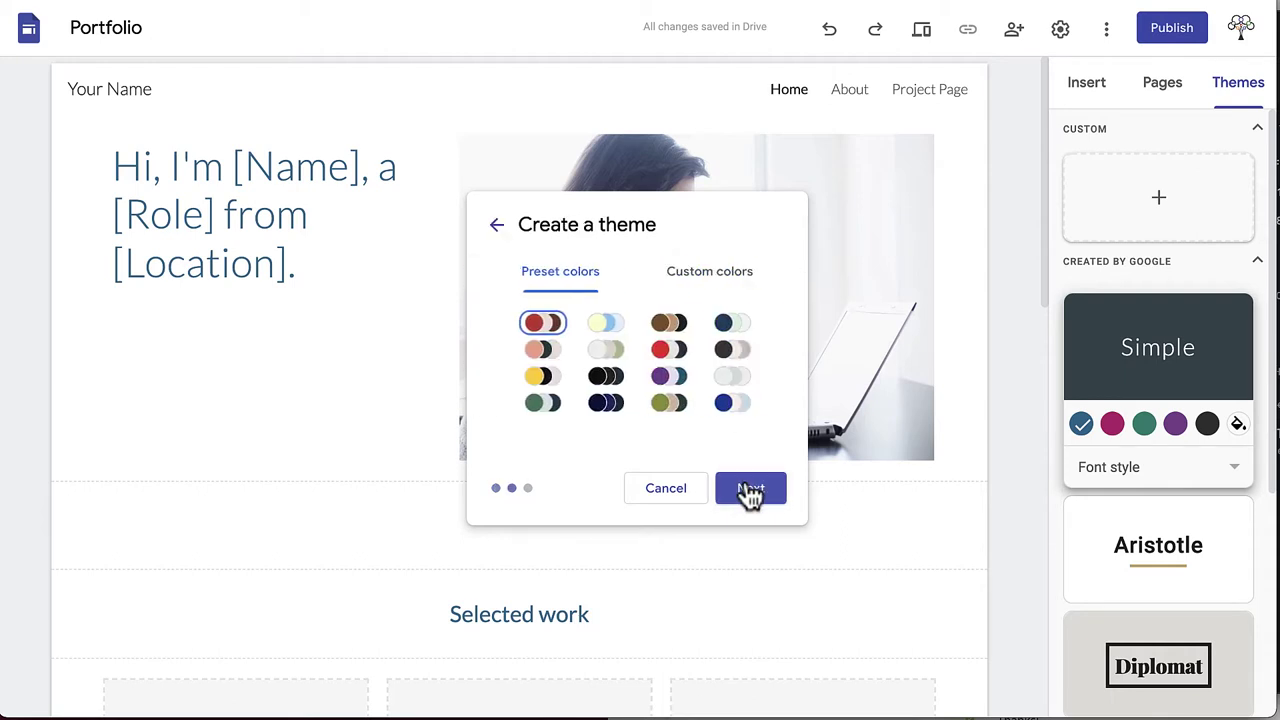
{"action": "left_click", "coordinate": [669, 355]}
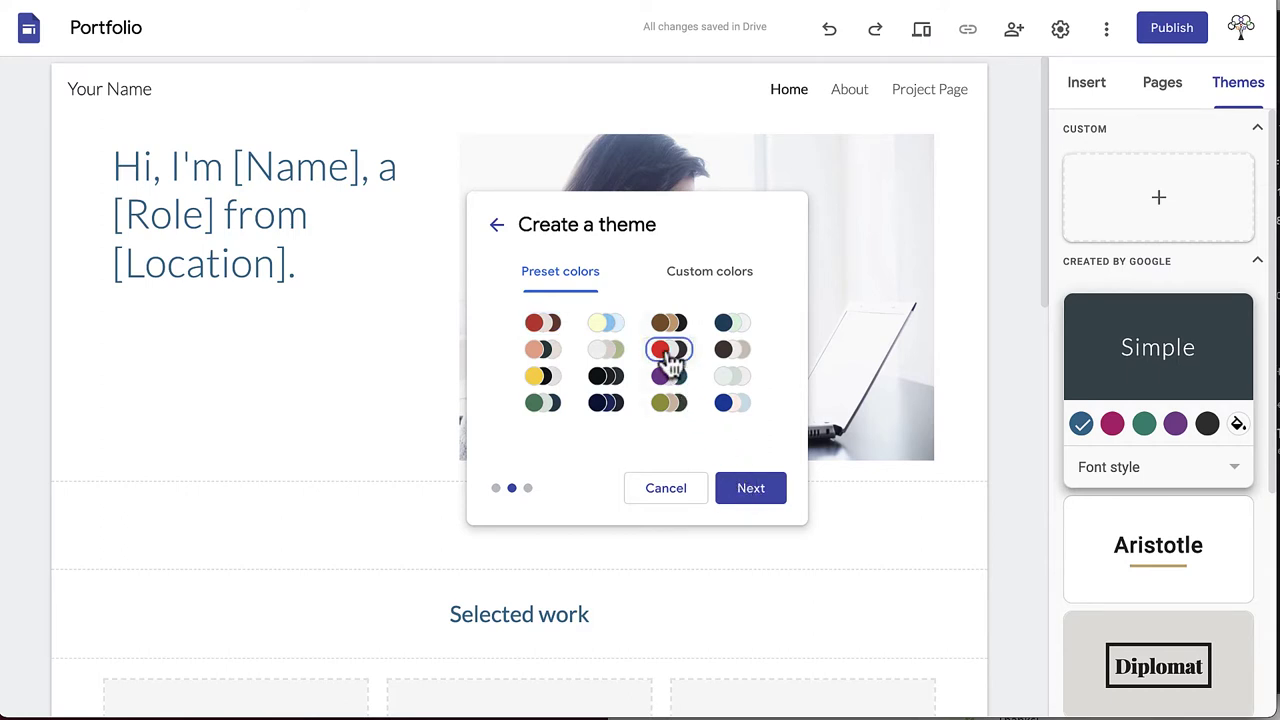
{"action": "left_click", "coordinate": [712, 285]}
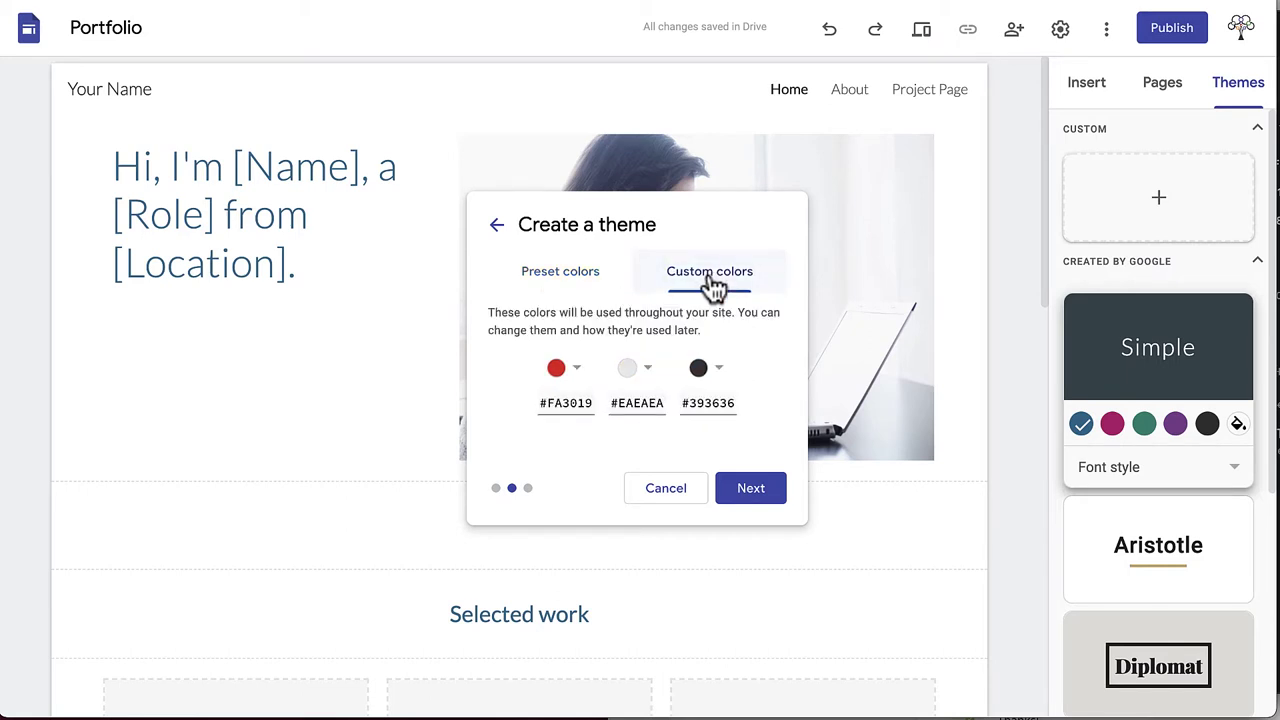
{"action": "left_click", "coordinate": [717, 367]}
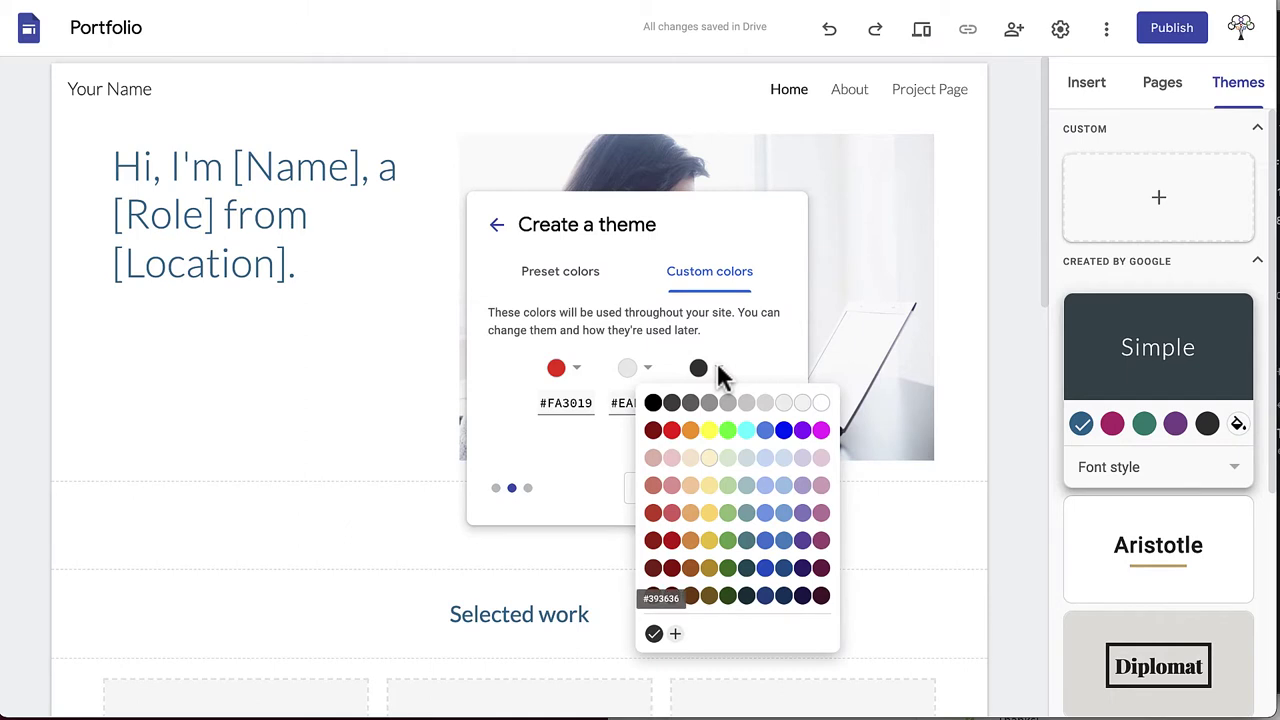
{"action": "left_click", "coordinate": [716, 367]}
{"action": "left_click", "coordinate": [589, 287]}
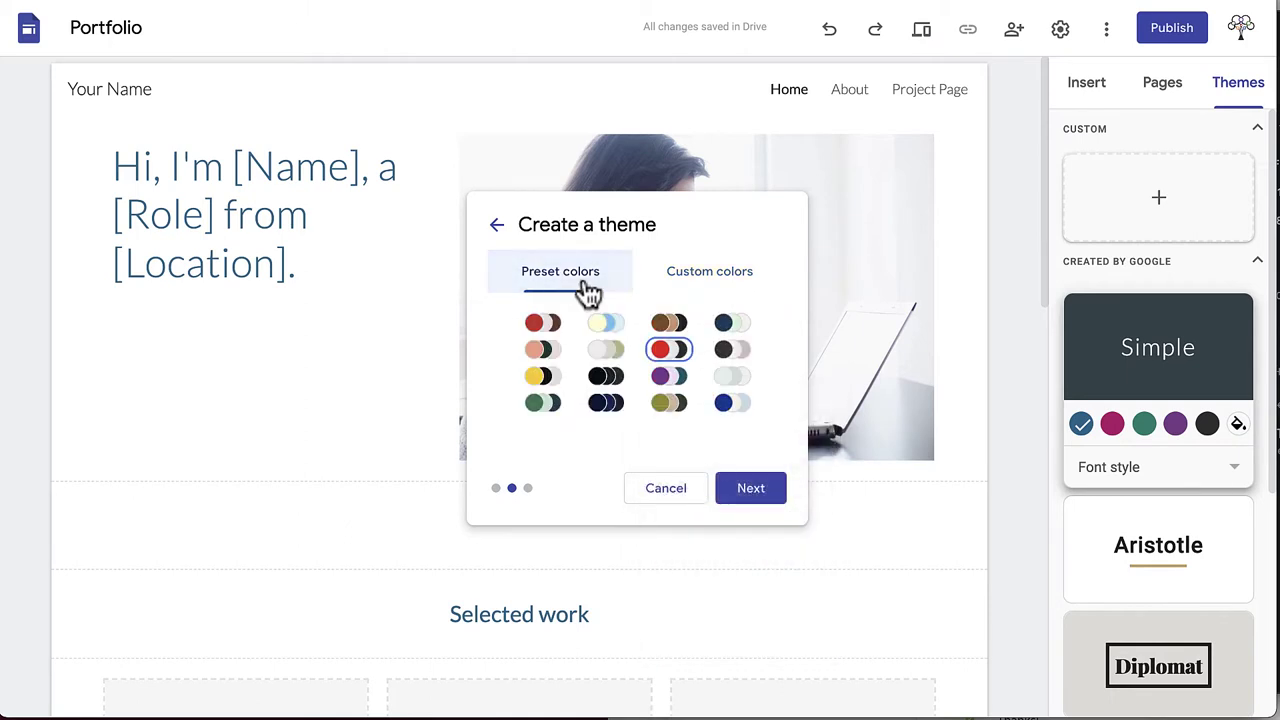
Keep Montserrat for headings and body text and create the custom theme
{"action": "left_click", "coordinate": [749, 494]}
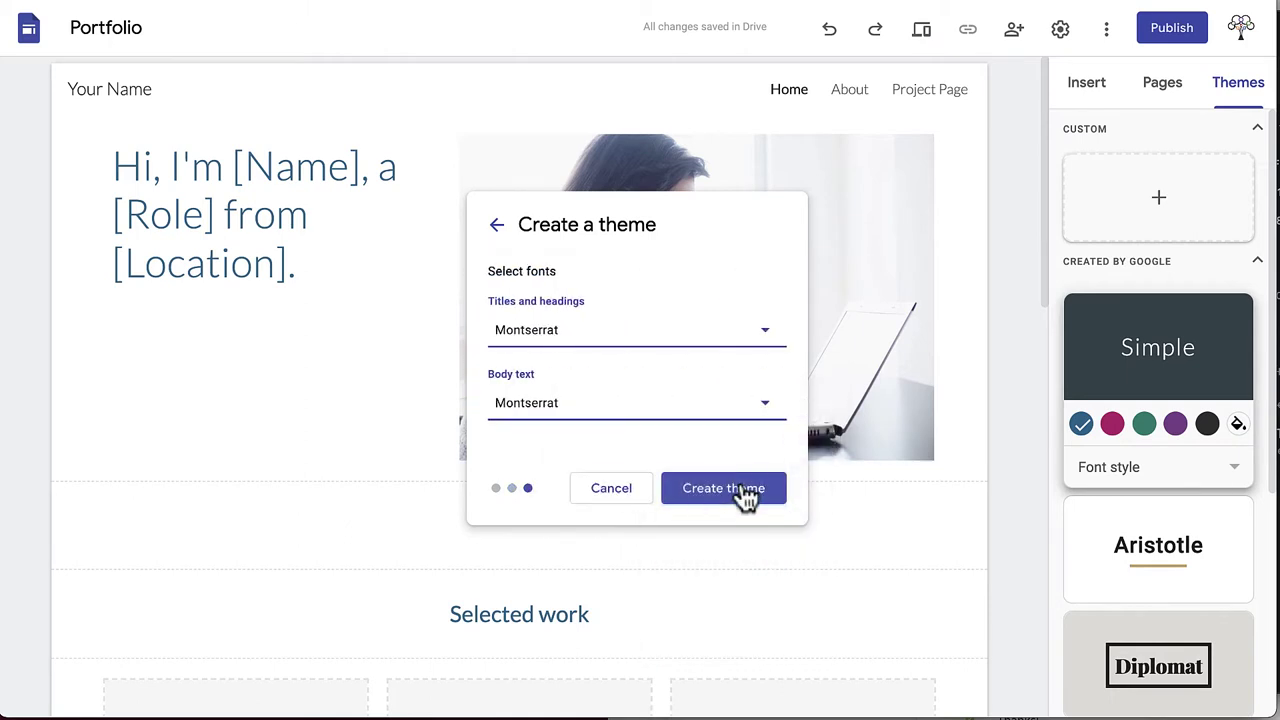
{"action": "left_click", "coordinate": [764, 341]}
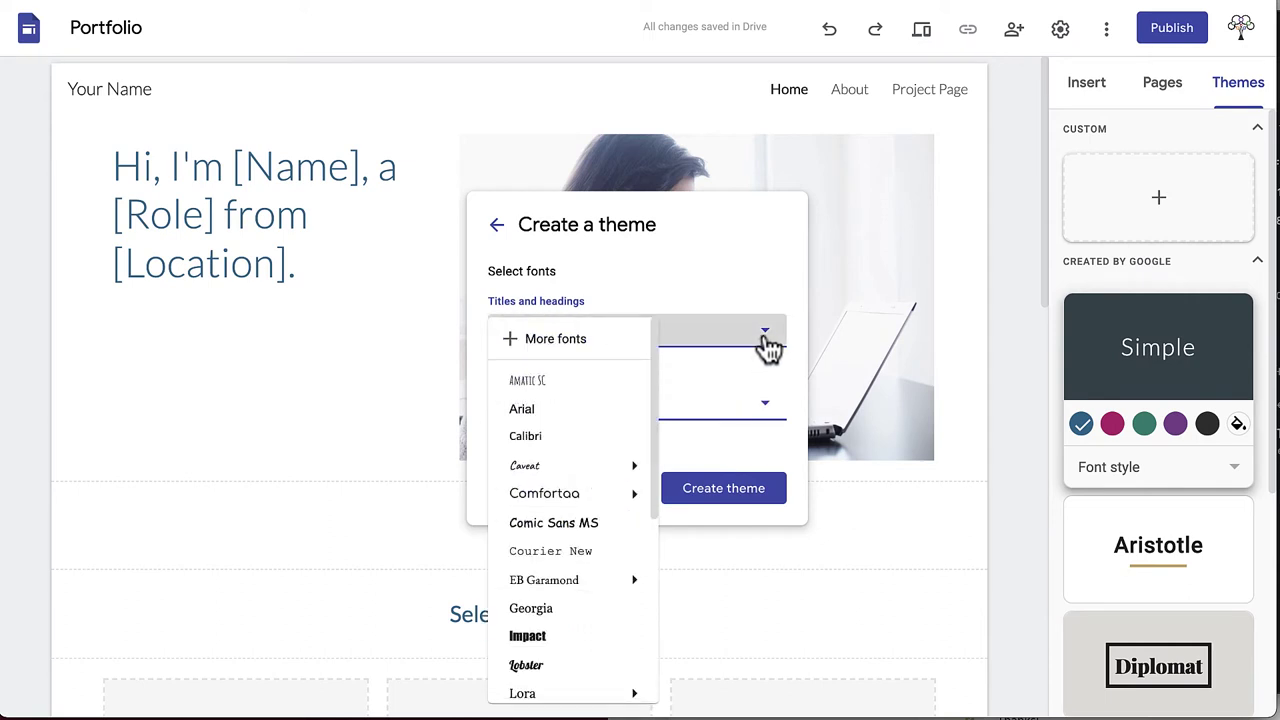
{"action": "left_click", "coordinate": [766, 340]}
{"action": "left_click", "coordinate": [768, 405]}
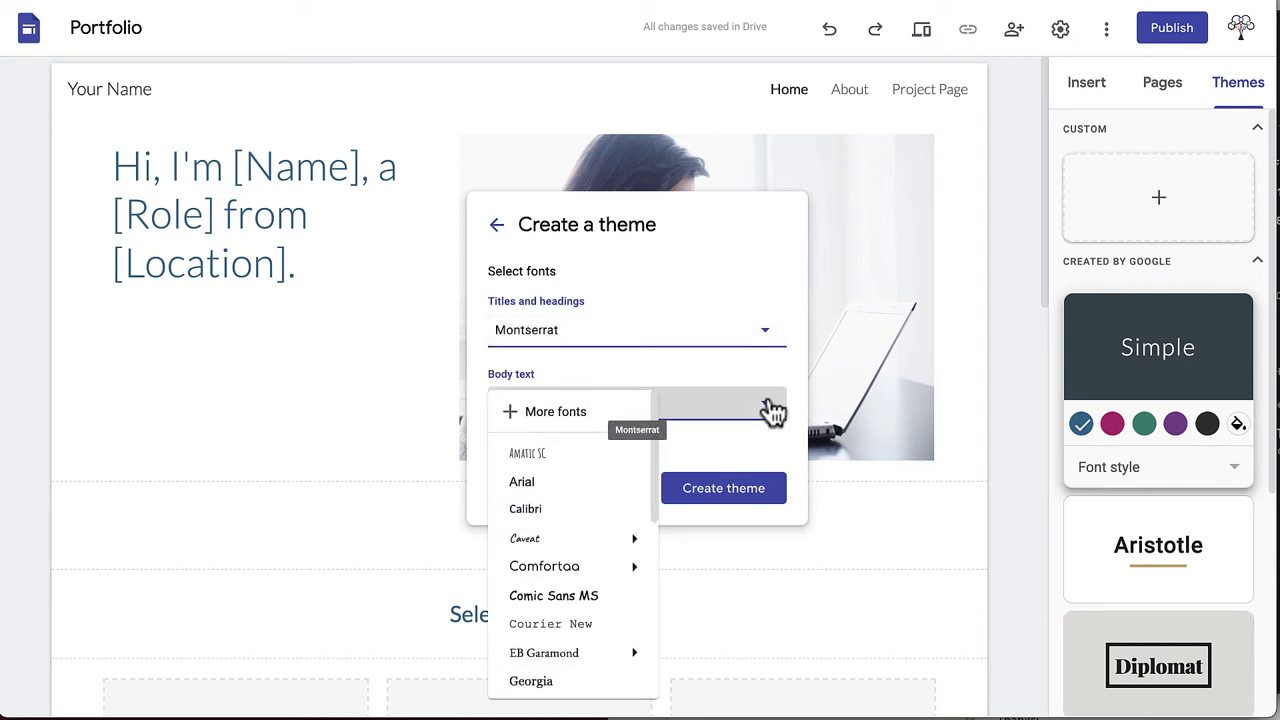
{"action": "left_click", "coordinate": [771, 410]}
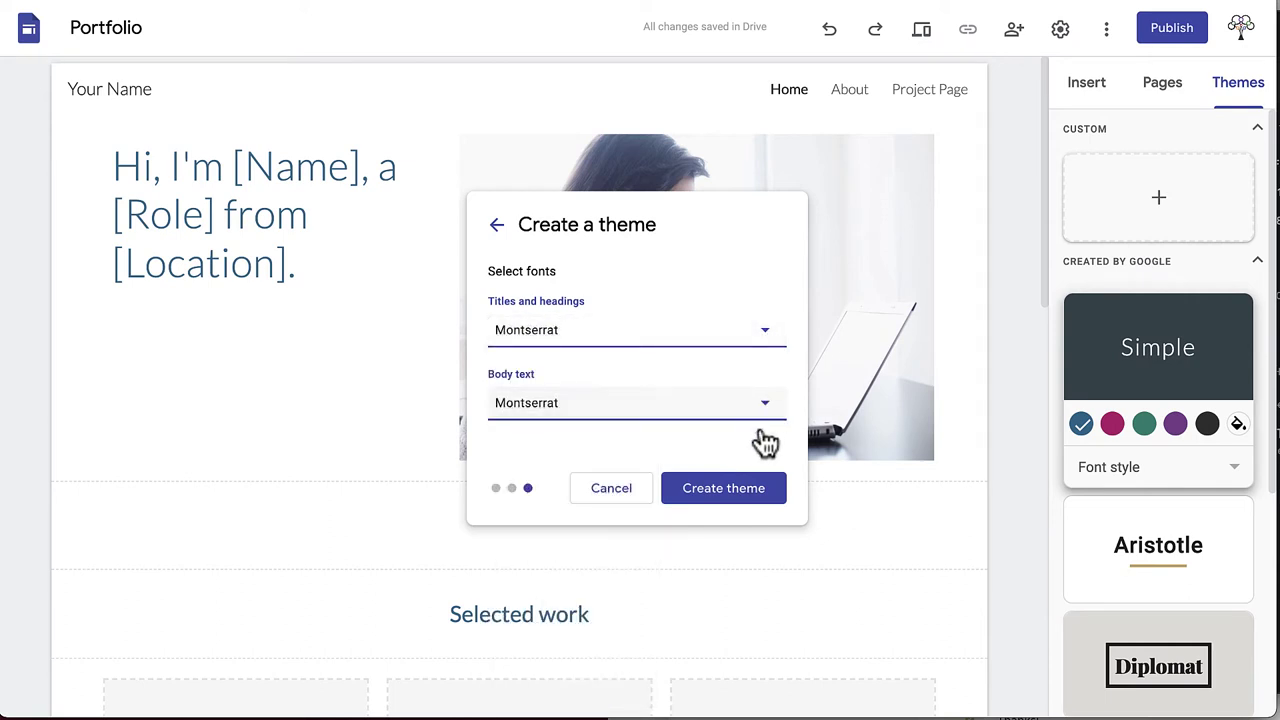
{"action": "left_click", "coordinate": [748, 507]}
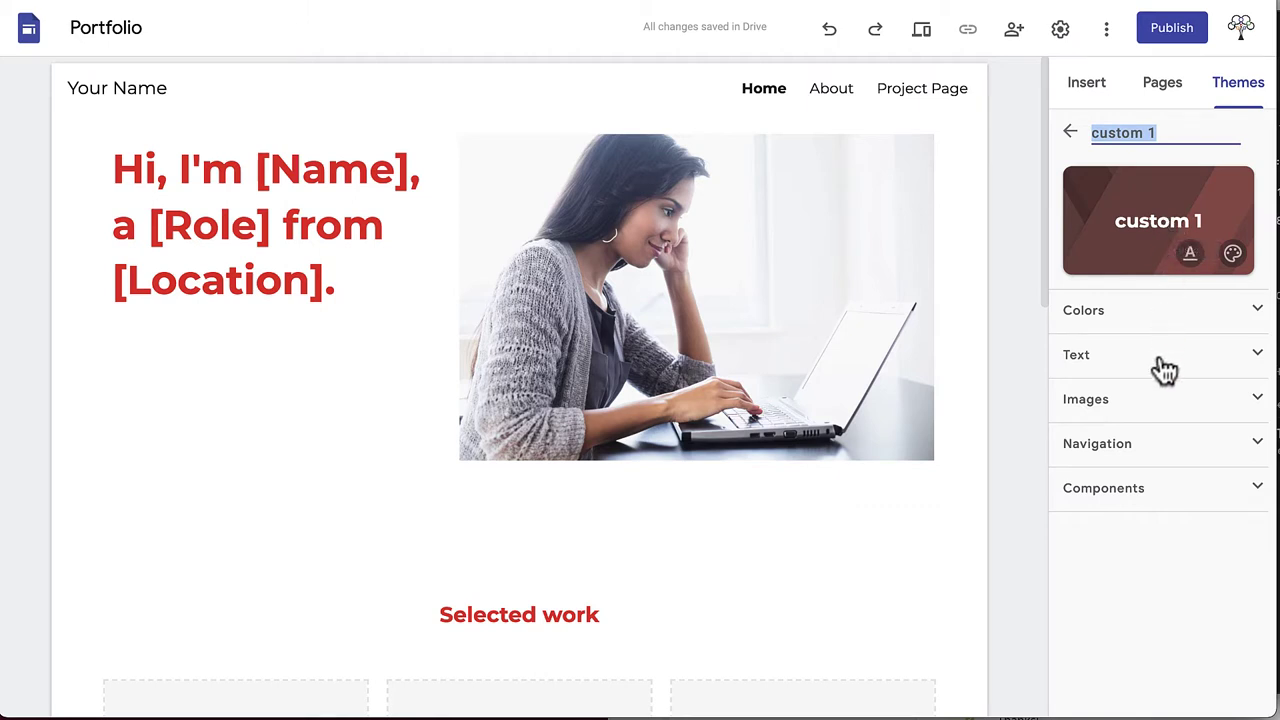
Expand the custom 1 theme's Colors, Text and Navigation settings, then return to the theme list
{"action": "left_click", "coordinate": [1258, 312]}
{"action": "left_click", "coordinate": [1255, 638]}
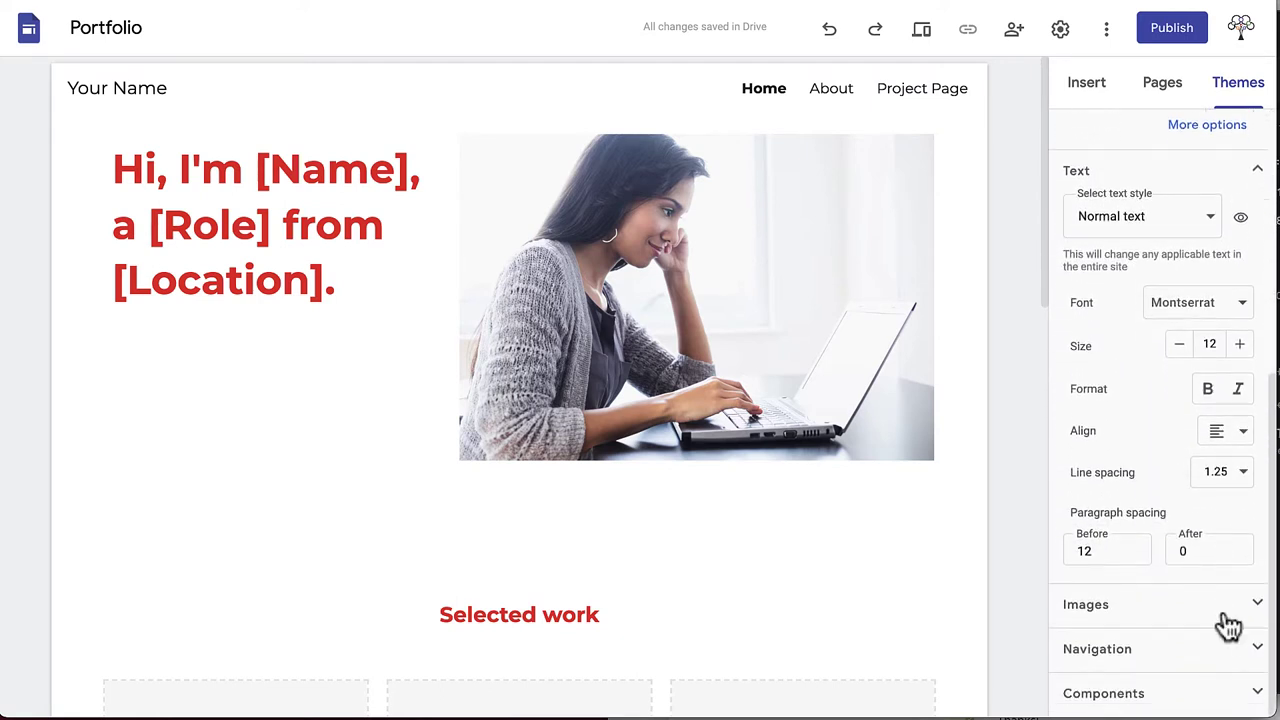
{"action": "left_click", "coordinate": [1256, 650]}
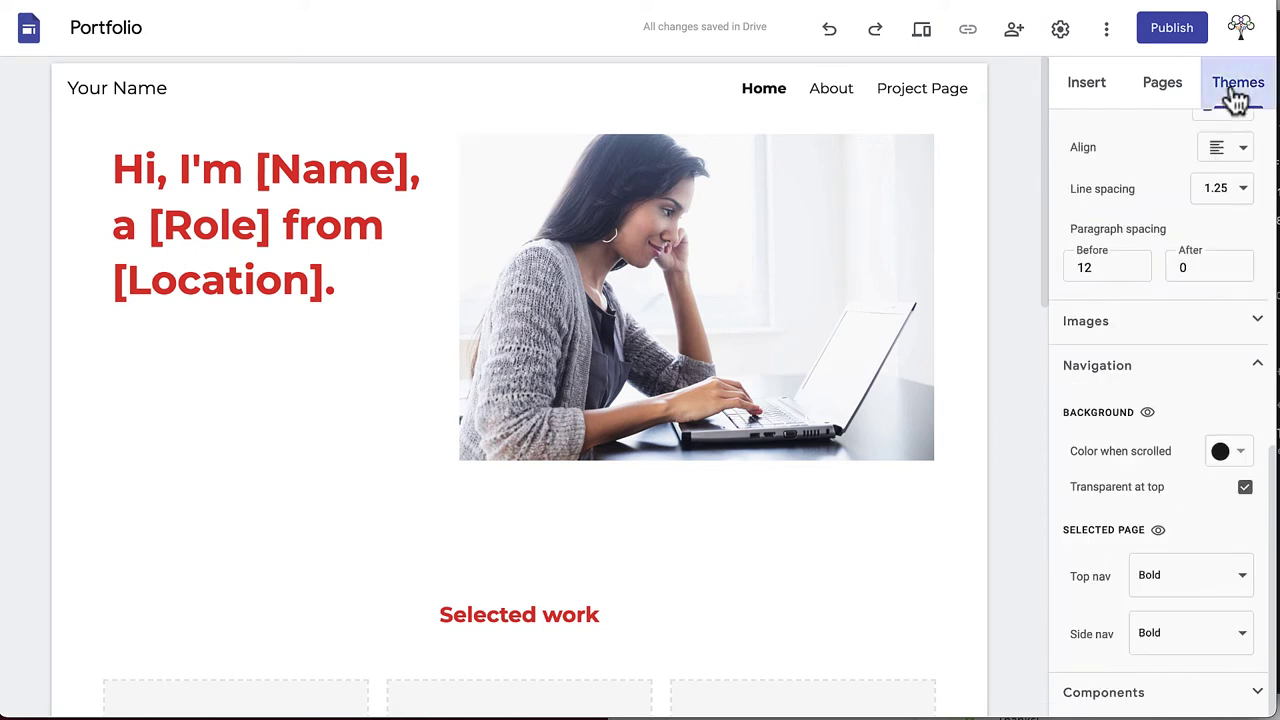
{"action": "left_click", "coordinate": [1238, 95]}
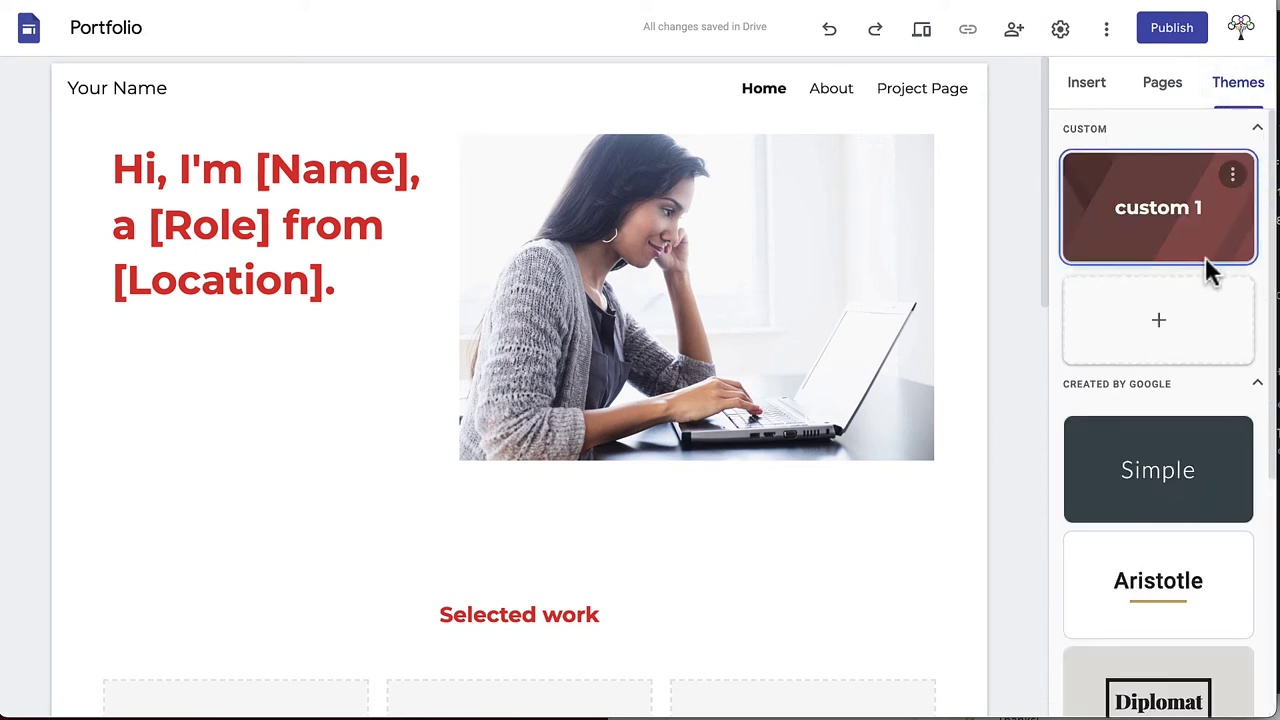
Switch the site to the Impression theme with the Capital font style
{"action": "scroll", "coordinate": [1206, 255], "scroll_direction": "down", "scroll_amount": 4}
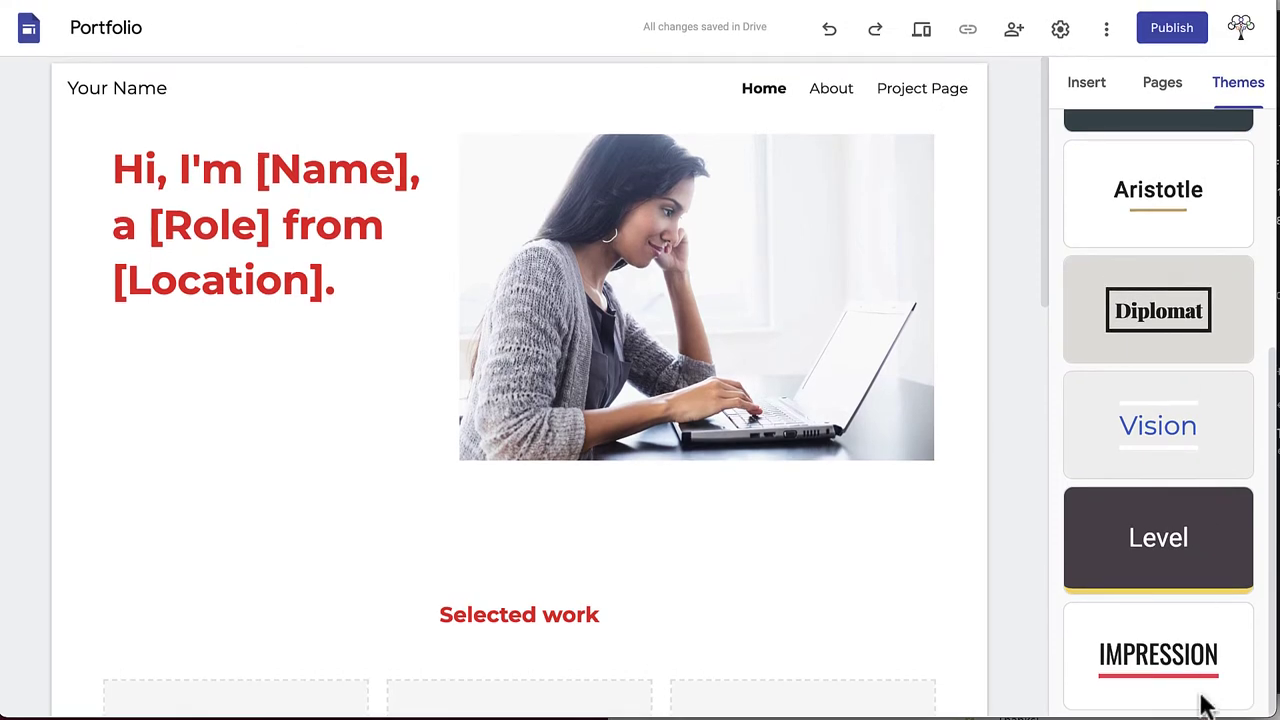
{"action": "left_click", "coordinate": [1157, 668]}
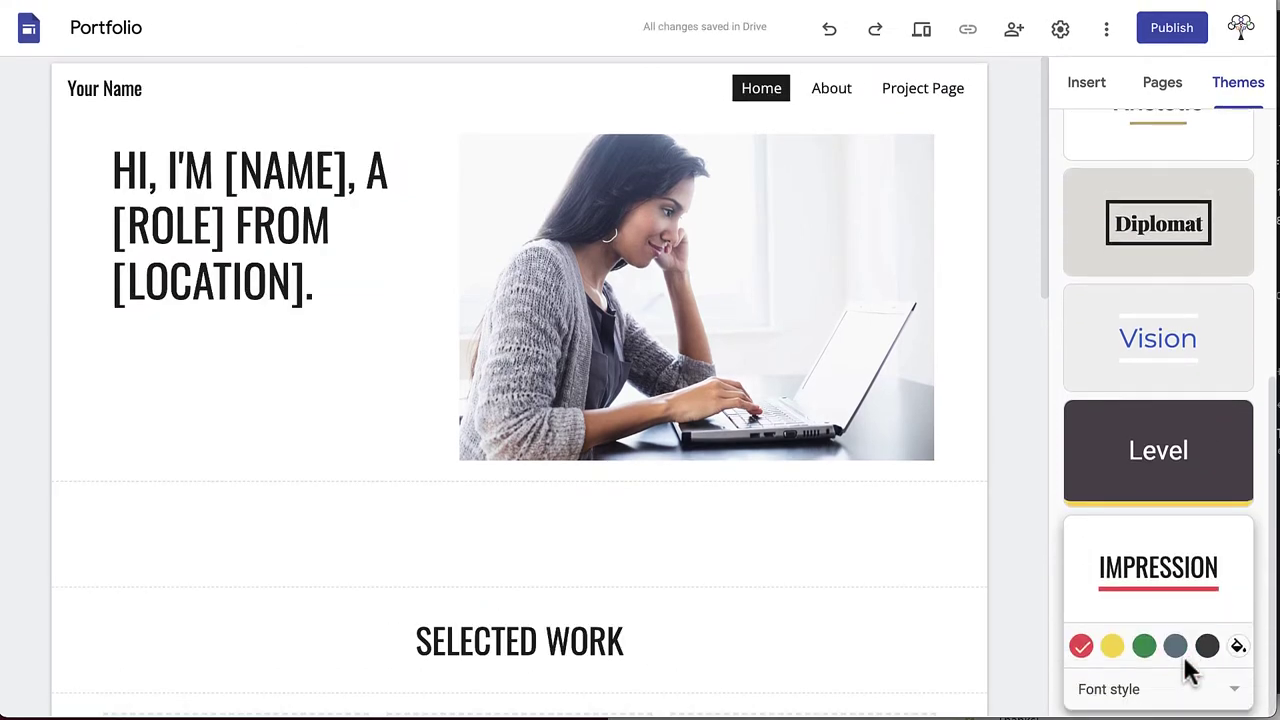
{"action": "left_click", "coordinate": [1236, 692]}
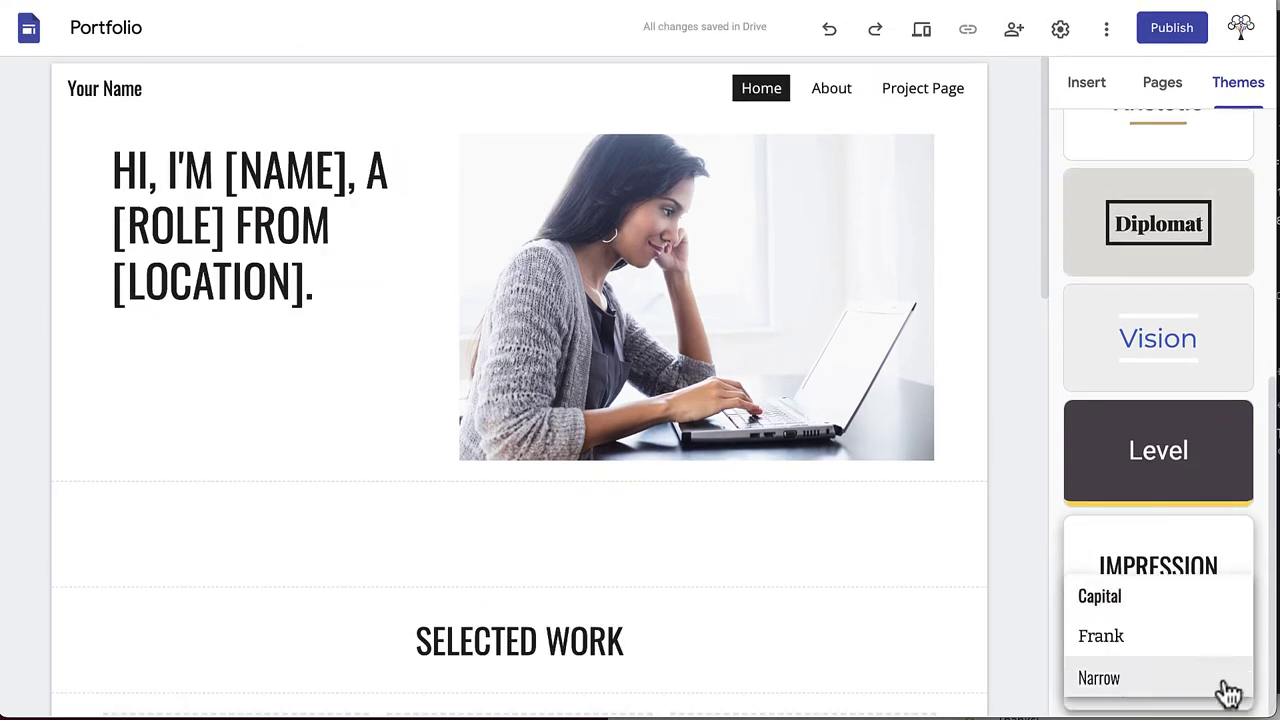
{"action": "left_click", "coordinate": [1103, 599]}
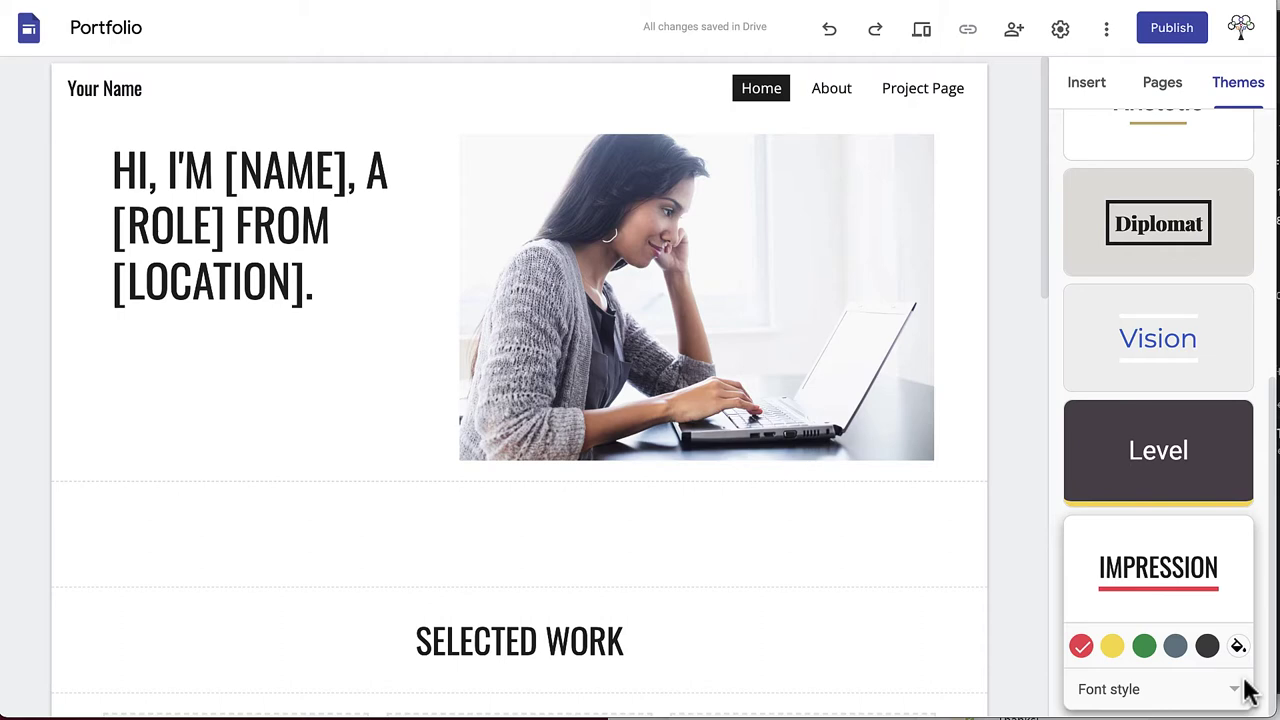
Show the Pages panel and reveal the New page, New link and New menu section options
{"action": "left_click", "coordinate": [1163, 95]}
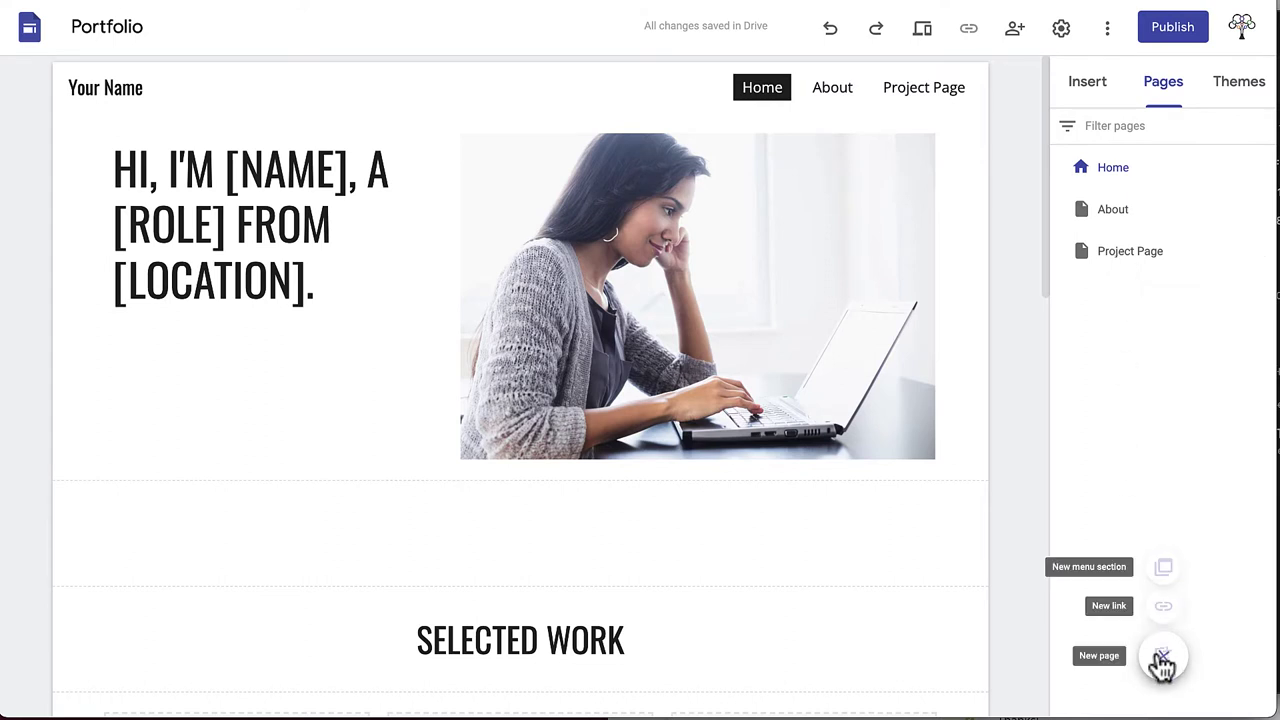
{"action": "left_click", "coordinate": [1166, 665]}
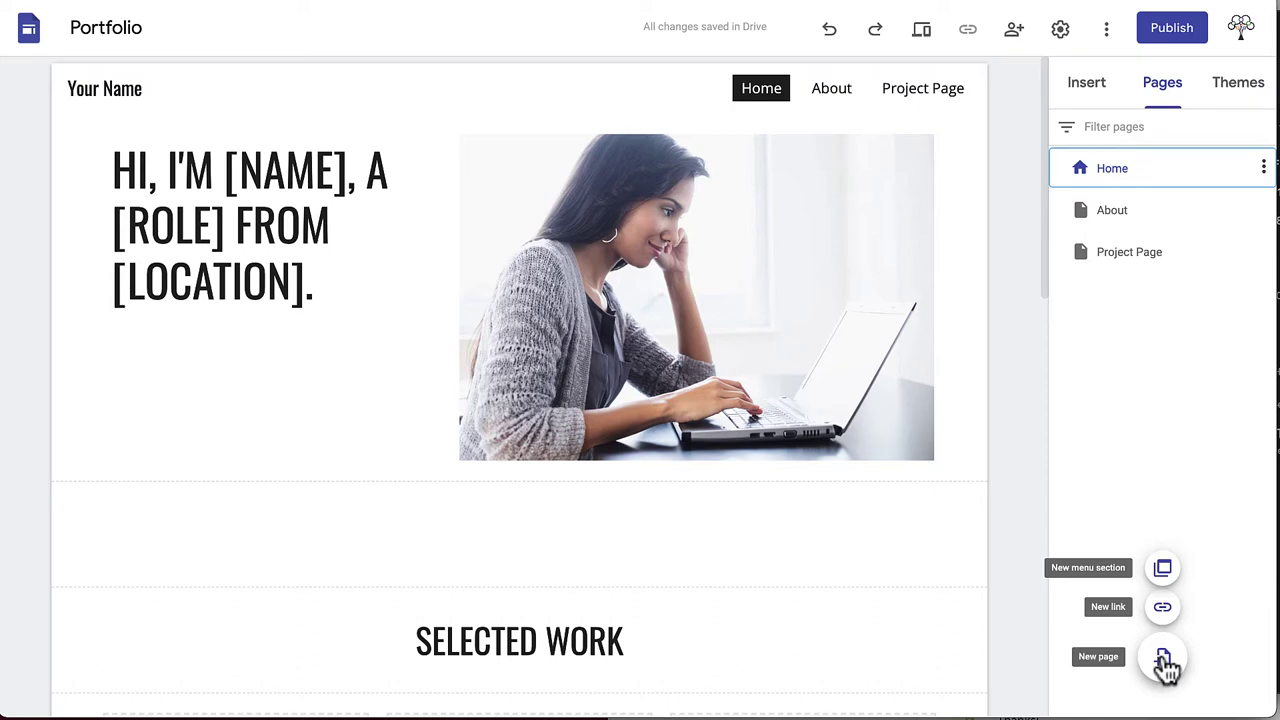
Add pages named 'Education & Experience', 'Testimonial' and 'Contact', then begin renaming Project Page
{"action": "left_click", "coordinate": [1165, 662]}
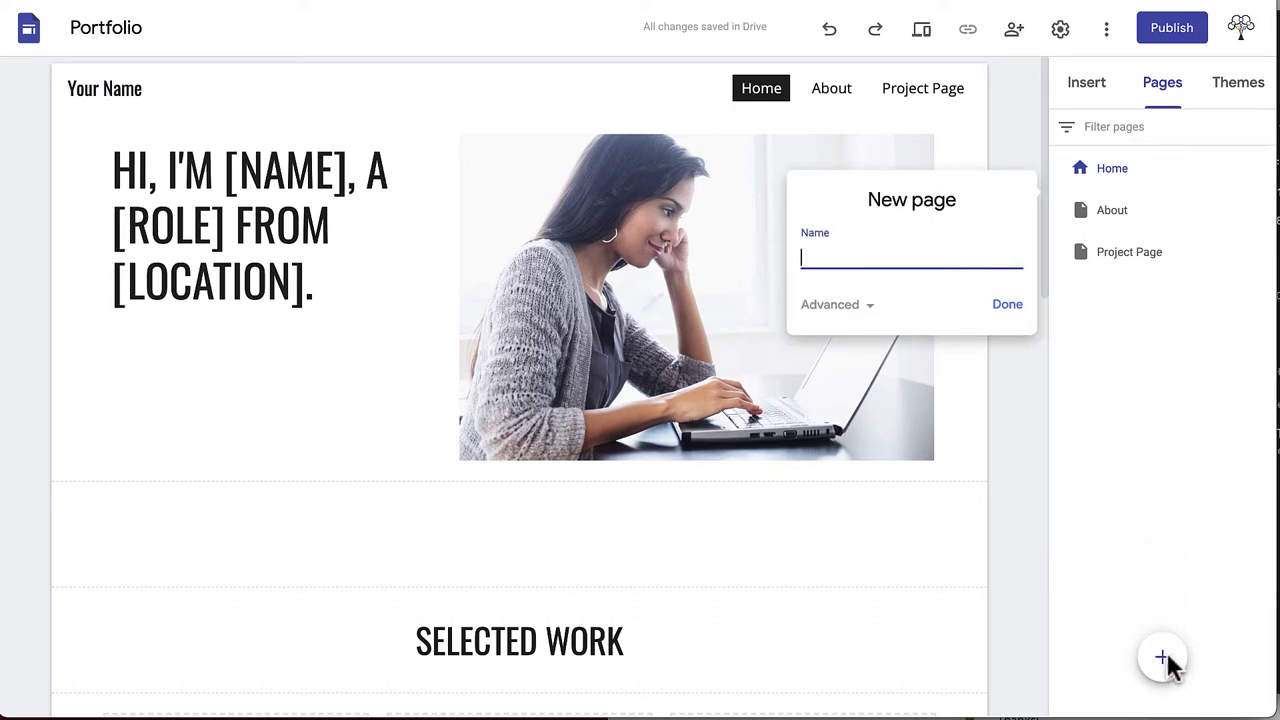
{"action": "type", "text": "Education & Experience"}
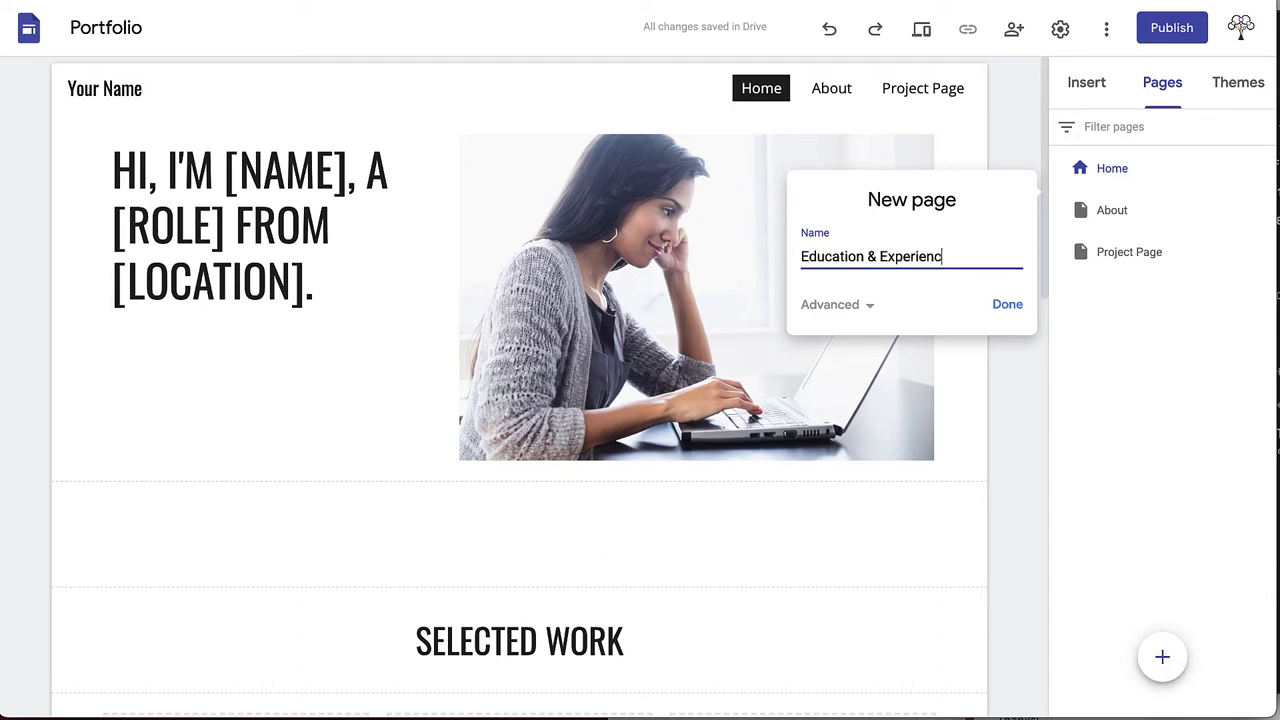
{"action": "left_click", "coordinate": [1010, 308]}
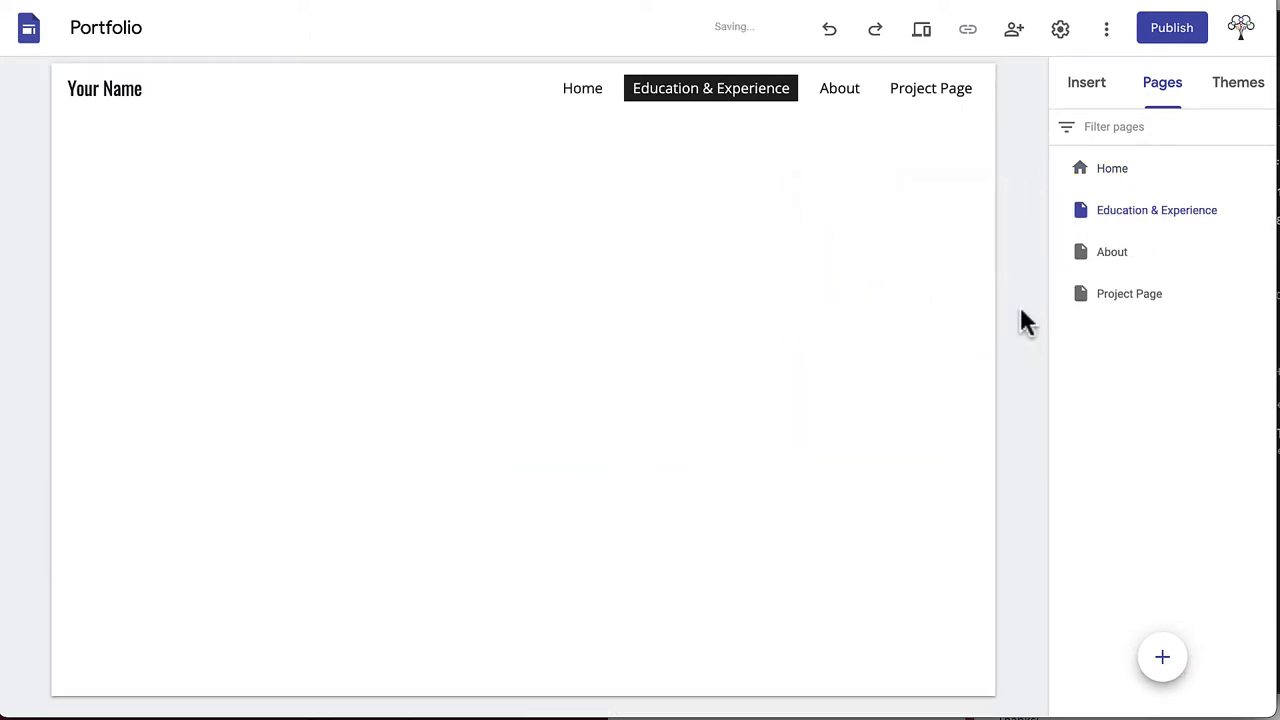
{"action": "left_click", "coordinate": [1163, 662]}
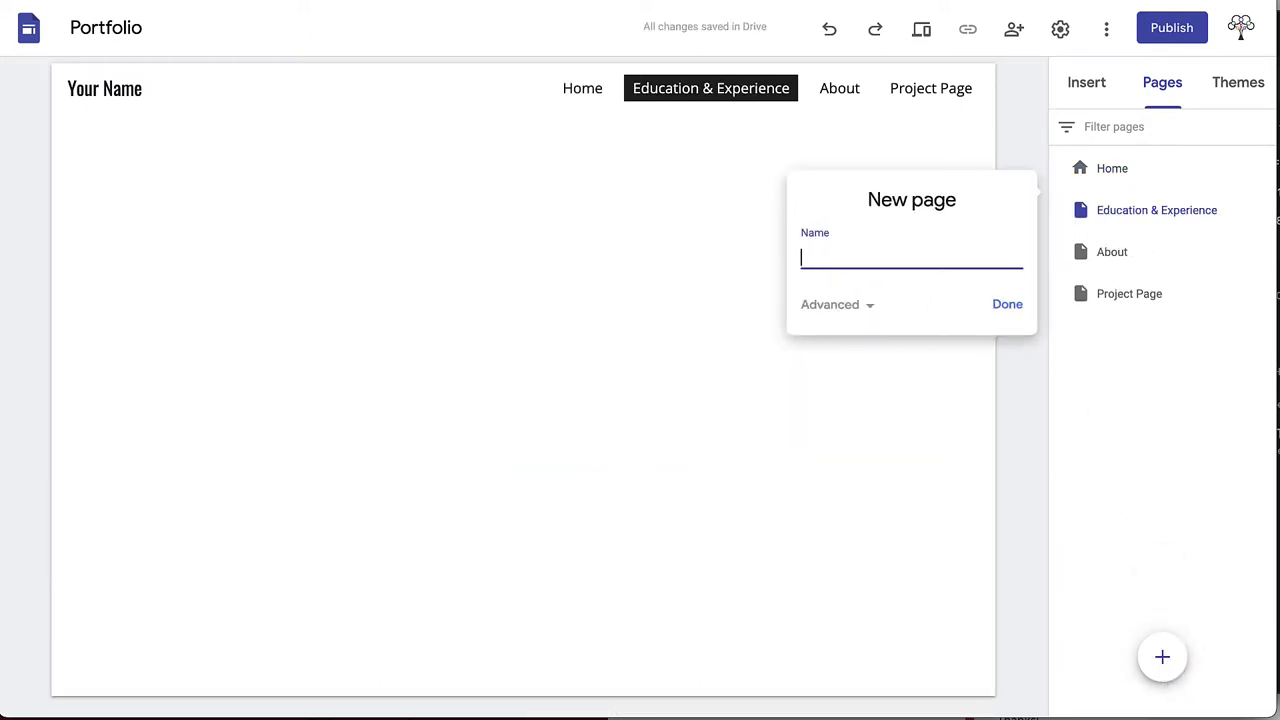
{"action": "type", "text": "Testimonials"}
{"action": "left_click", "coordinate": [1004, 306]}
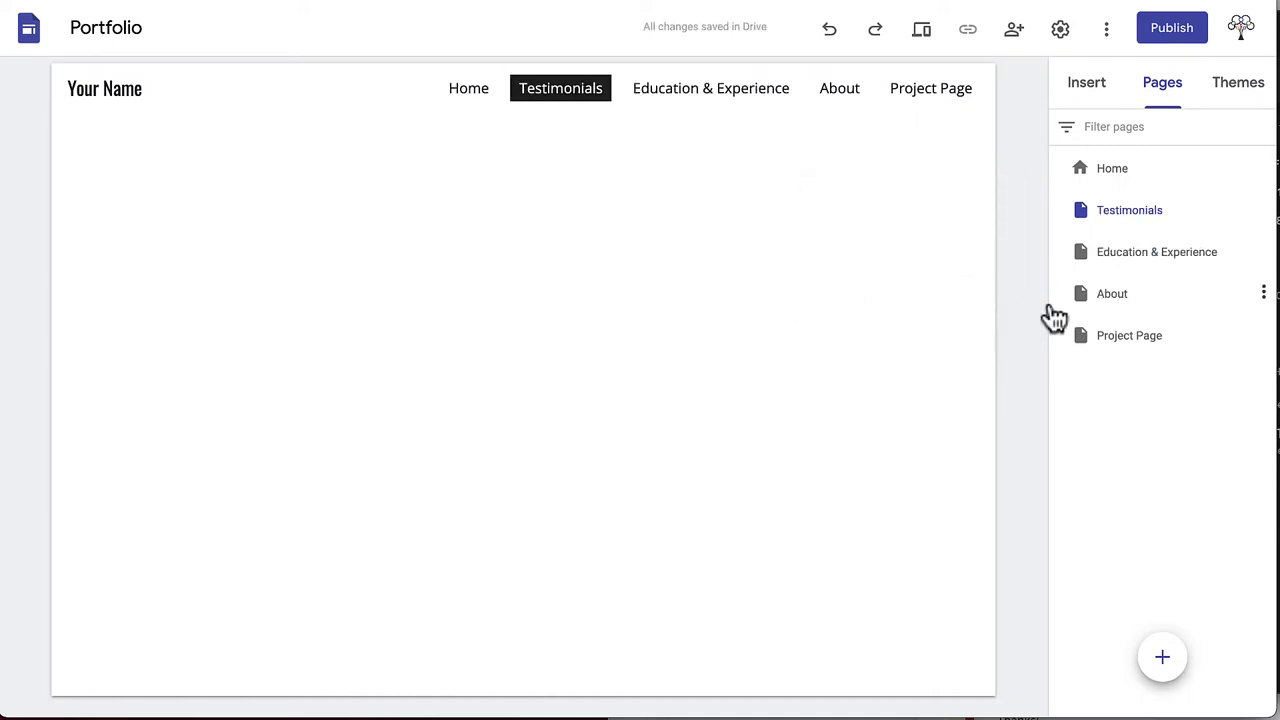
{"action": "left_click", "coordinate": [1162, 660]}
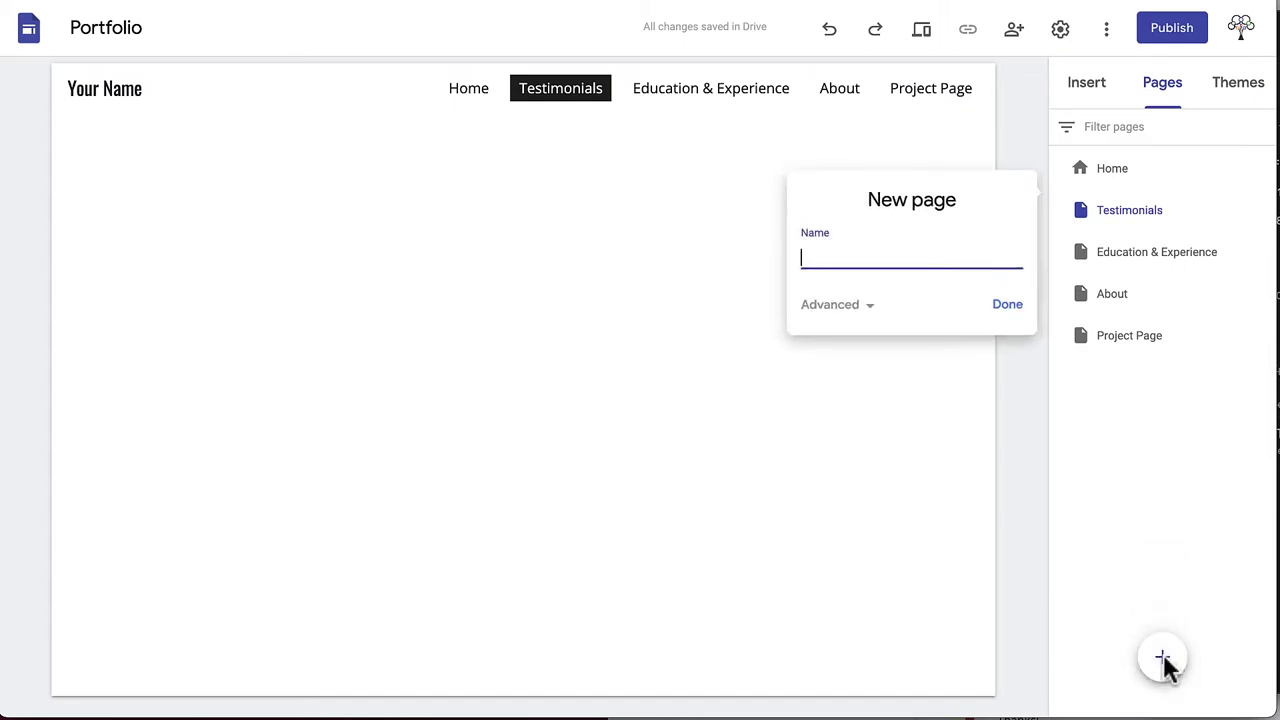
{"action": "type", "text": "Contact"}
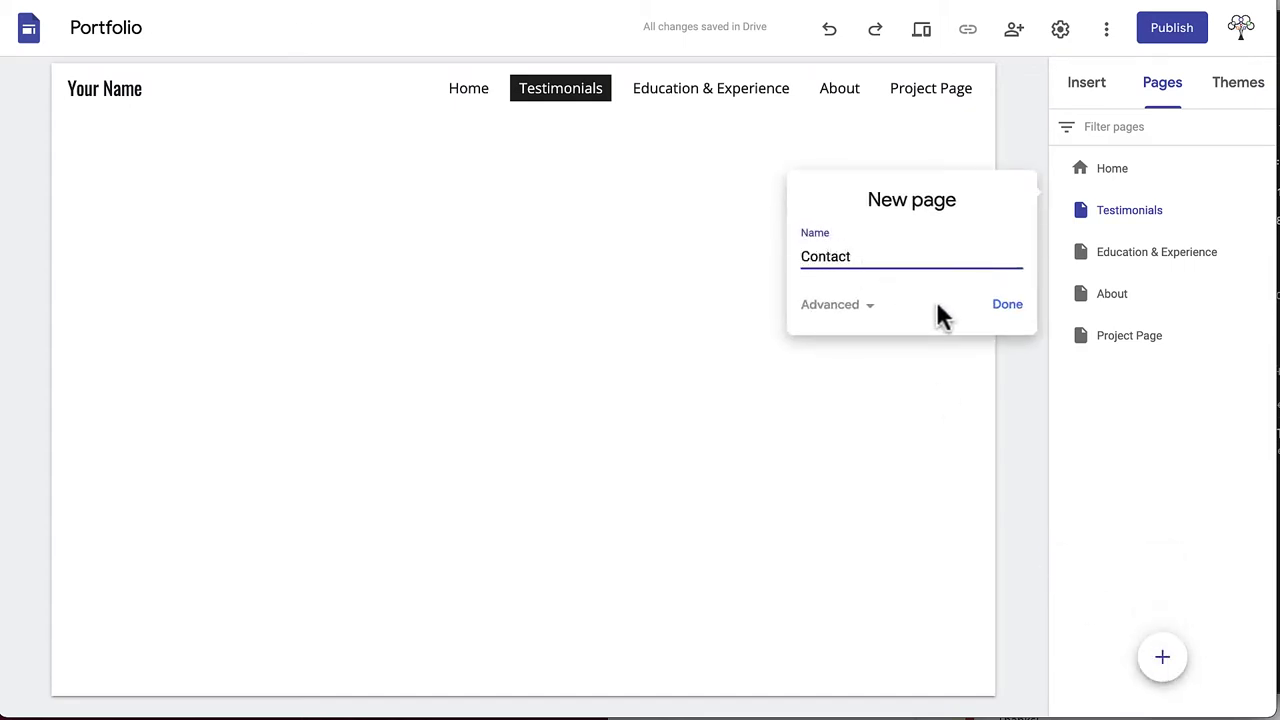
{"action": "left_click", "coordinate": [1012, 306]}
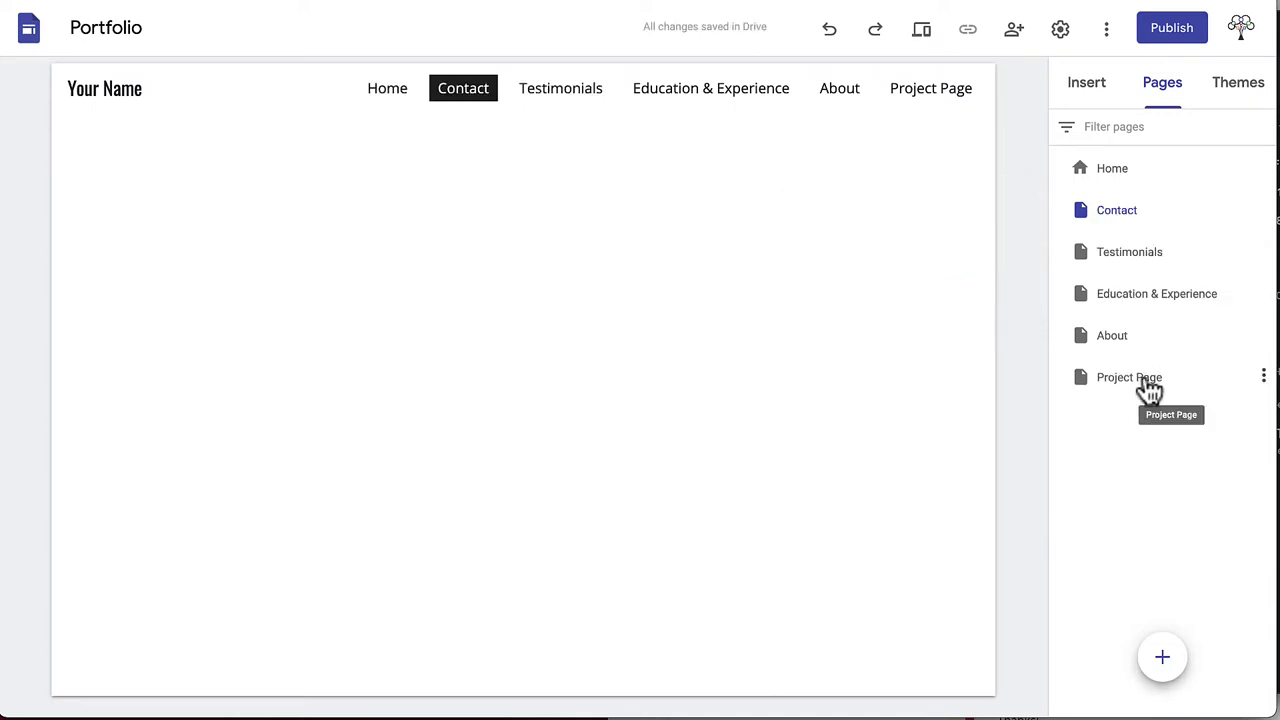
{"action": "double_click", "coordinate": [1146, 381]}
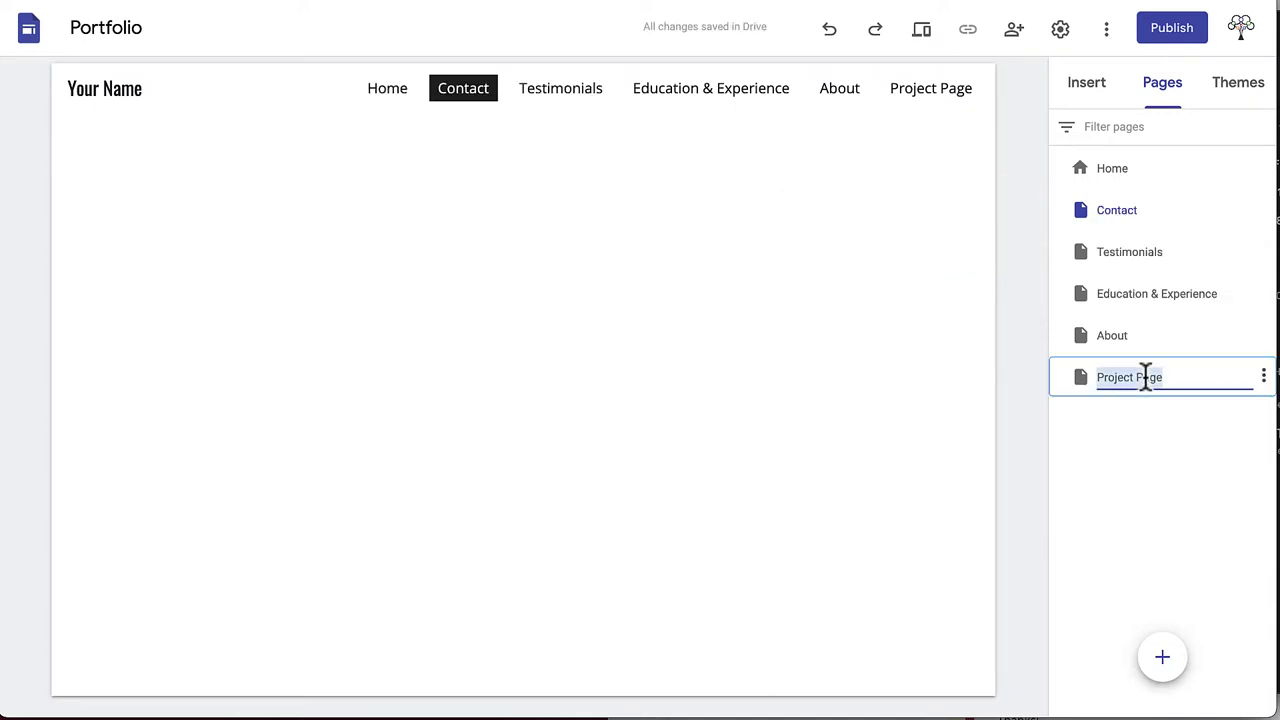
Rename Project Page to 'Projects'
{"action": "left_click", "coordinate": [1172, 376]}
{"action": "left_click_drag", "start_coordinate": [1162, 376], "coordinate": [1134, 376]}
{"action": "type", "text": "s"}
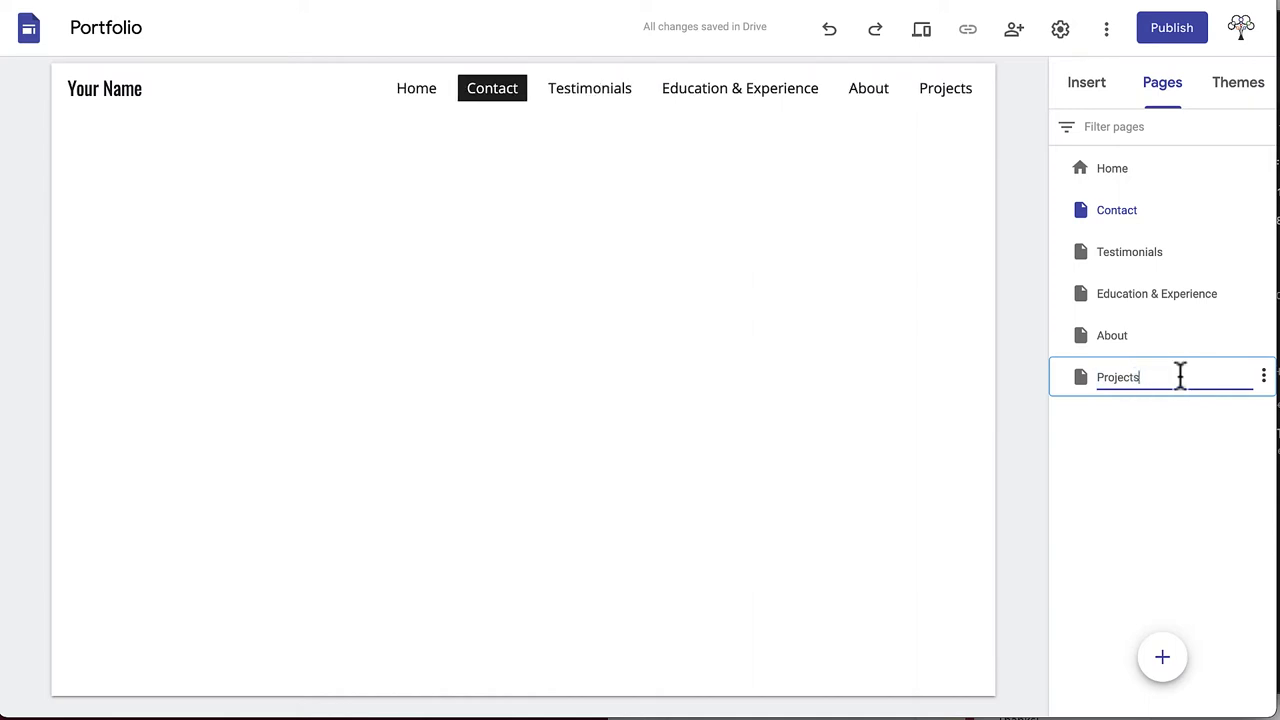
{"action": "key", "text": "Return"}
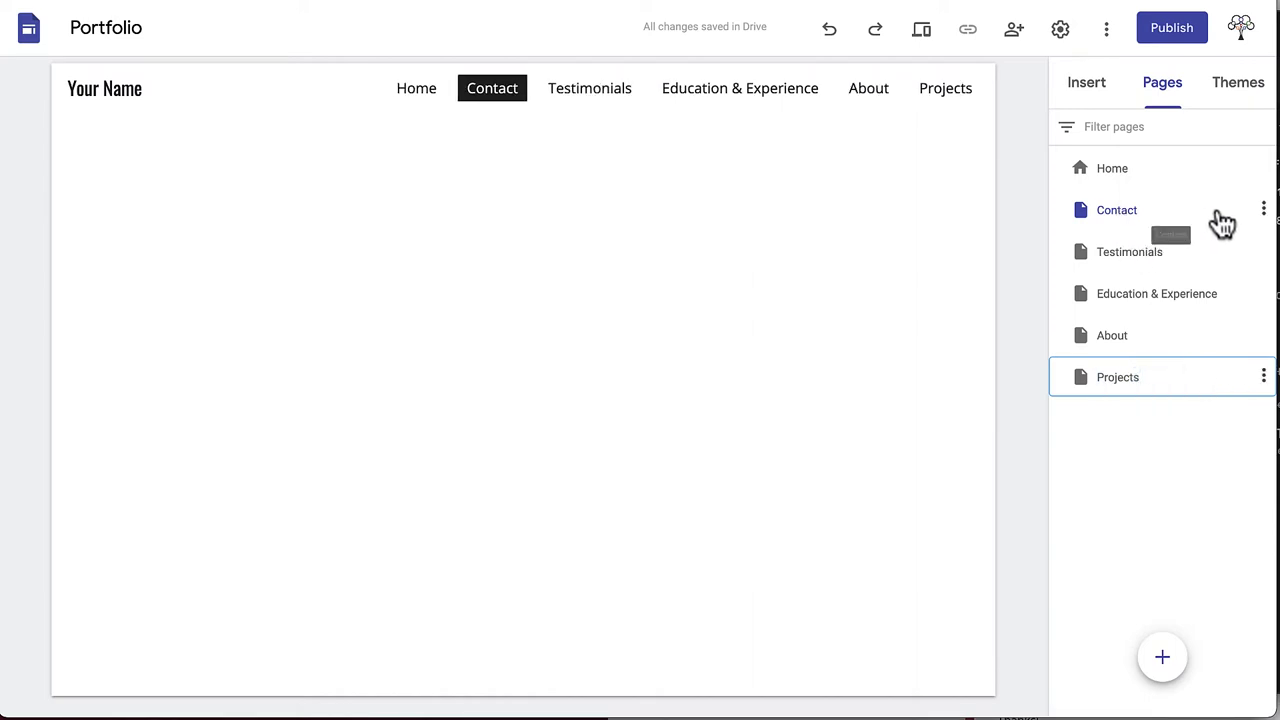
Reorder pages so Education & Experience follows About, with Testimonials and Contact after Projects
{"action": "left_click_drag", "start_coordinate": [1220, 226], "coordinate": [1217, 394]}
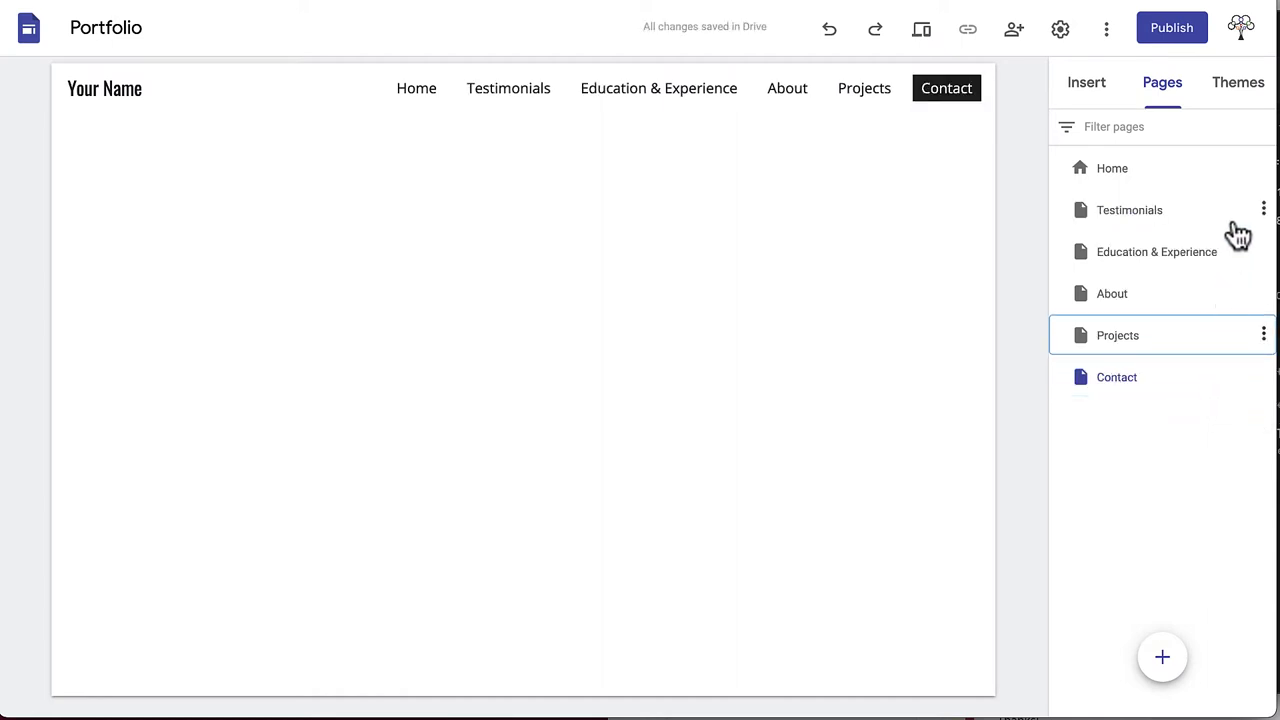
{"action": "left_click_drag", "start_coordinate": [1237, 229], "coordinate": [1223, 369]}
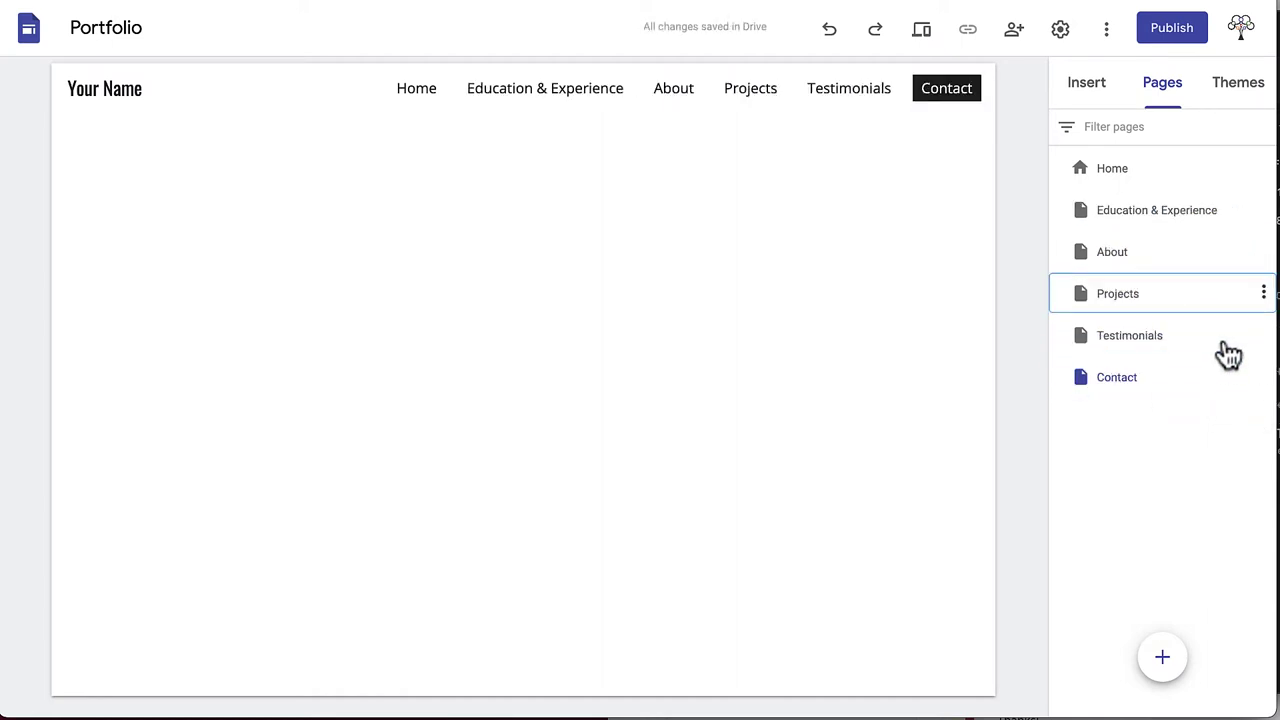
{"action": "left_click_drag", "start_coordinate": [1237, 229], "coordinate": [1235, 275]}
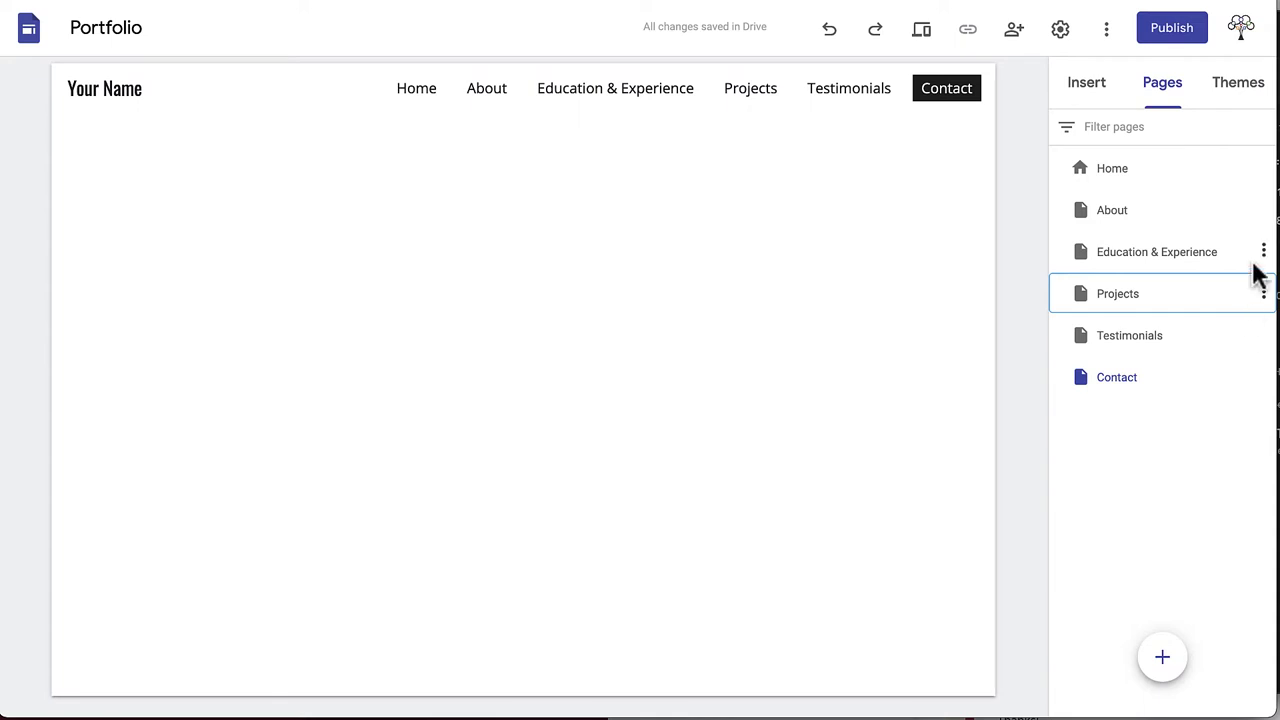
{"action": "left_click", "coordinate": [1263, 210]}
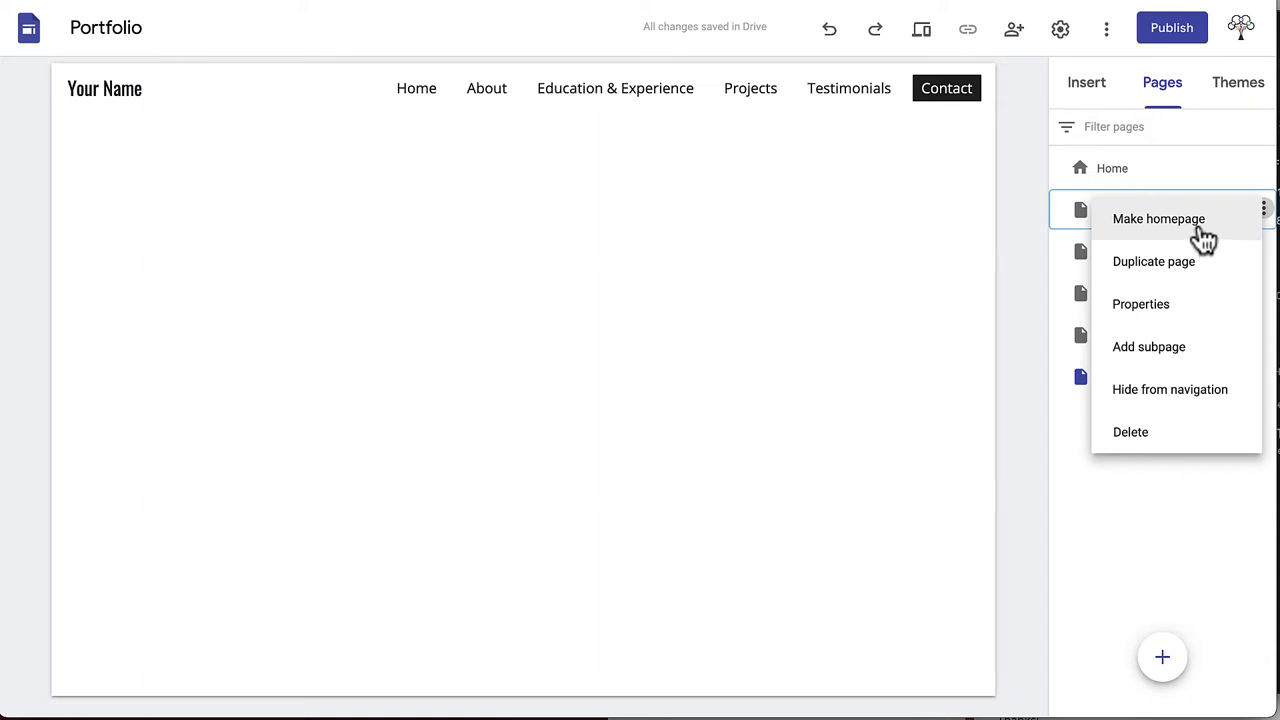
Dismiss the page menu and open the Projects page in the editor, via Home
{"action": "left_click", "coordinate": [1194, 189]}
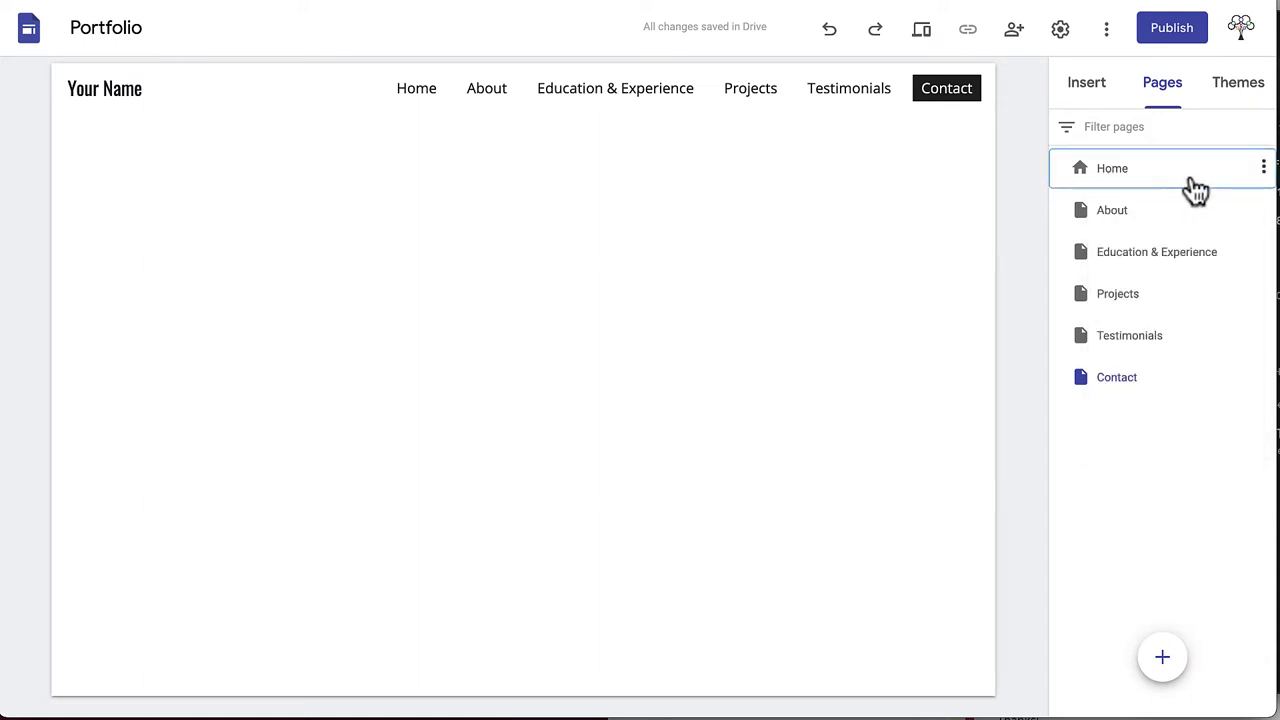
{"action": "left_click", "coordinate": [1086, 188]}
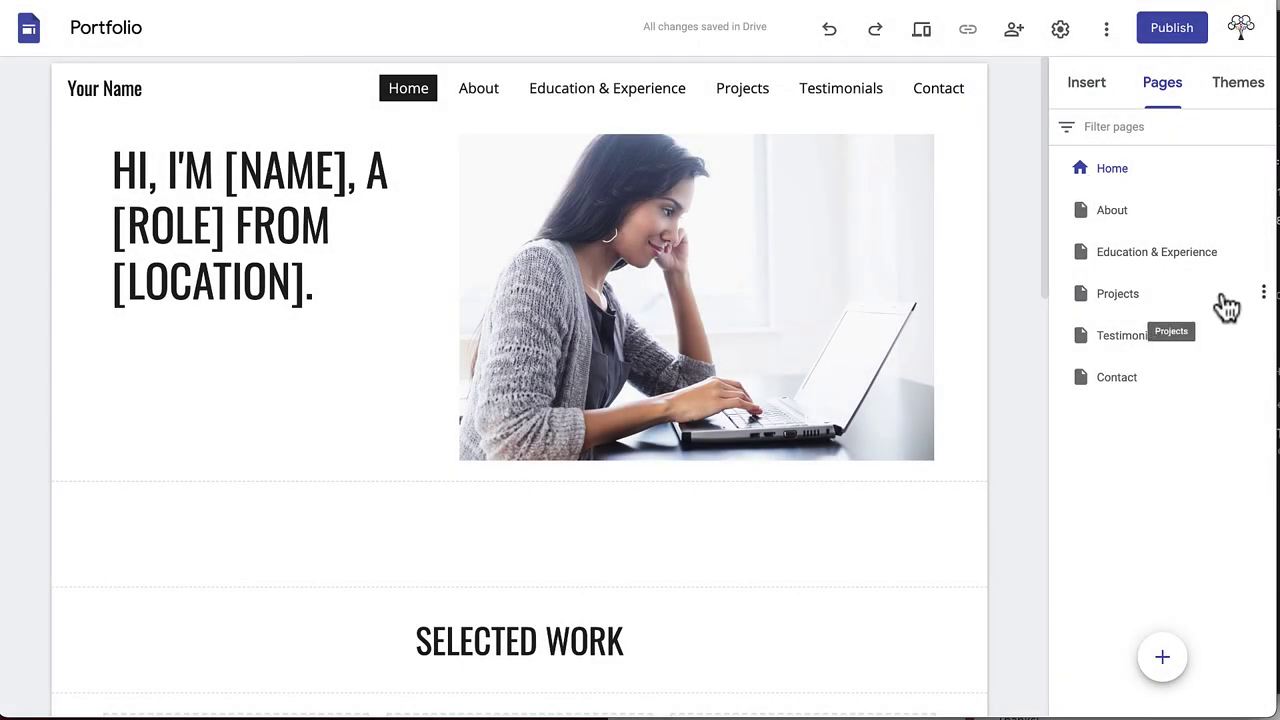
{"action": "left_click", "coordinate": [1226, 306]}
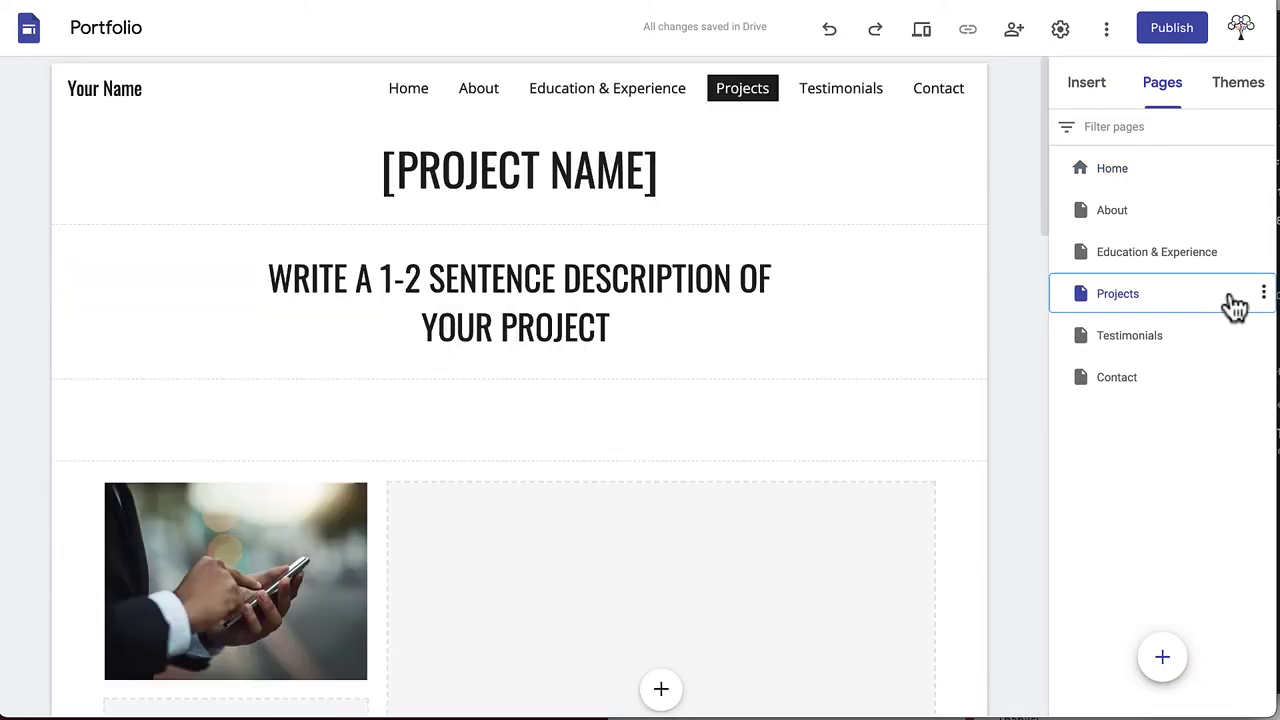
Add an Interior Aesthetics subpage under Projects
{"action": "left_click", "coordinate": [1262, 294]}
{"action": "left_click", "coordinate": [1162, 431]}
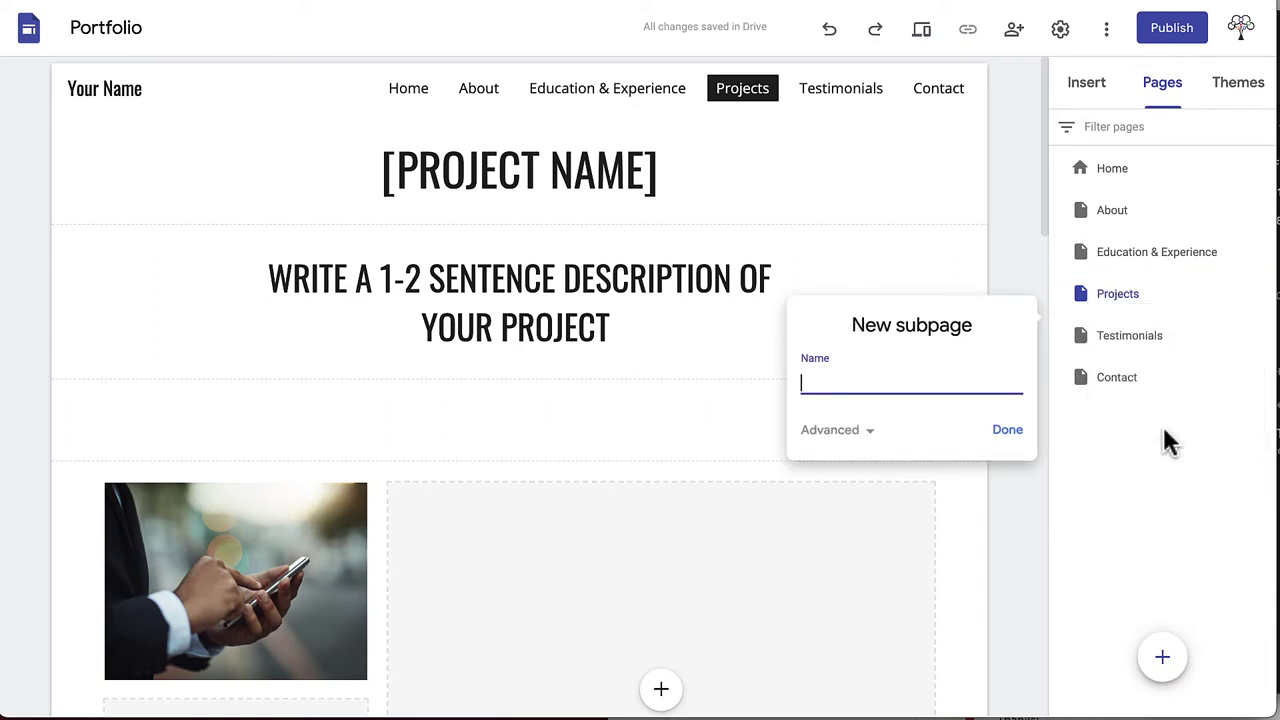
{"action": "type", "text": "Inte"}
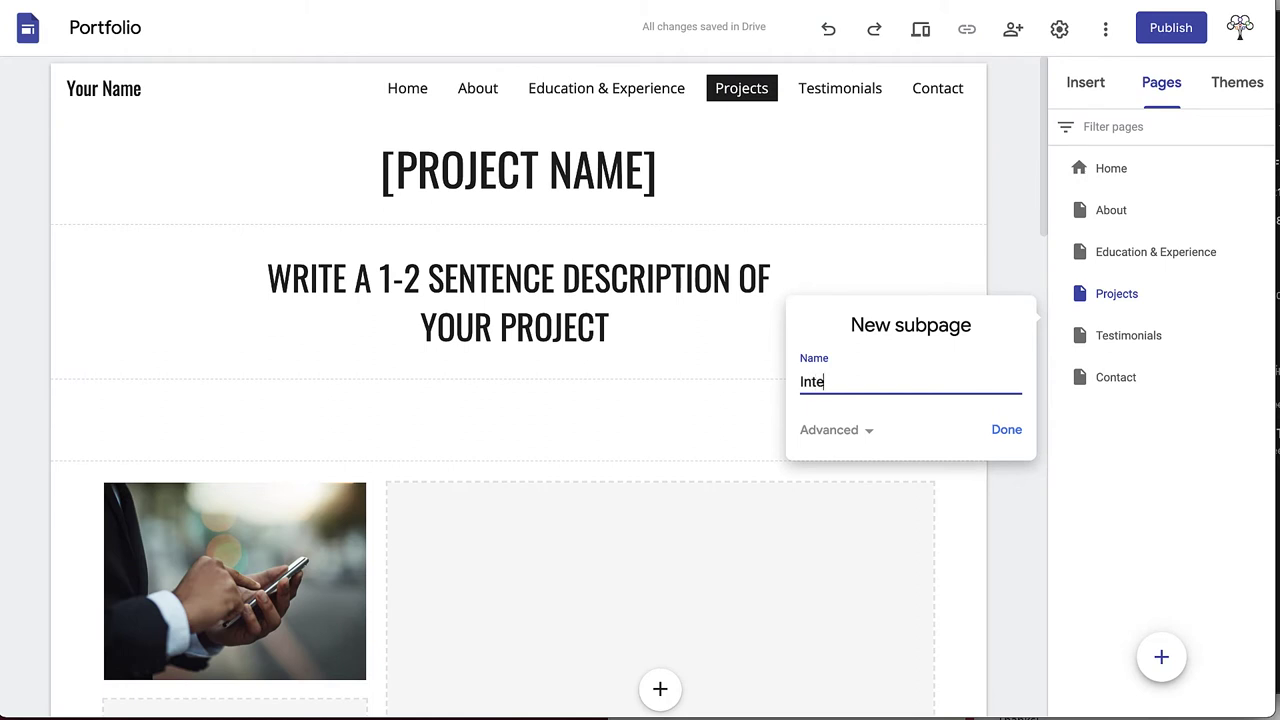
{"action": "type", "text": "rior Aesthetics"}
{"action": "left_click", "coordinate": [1006, 430]}
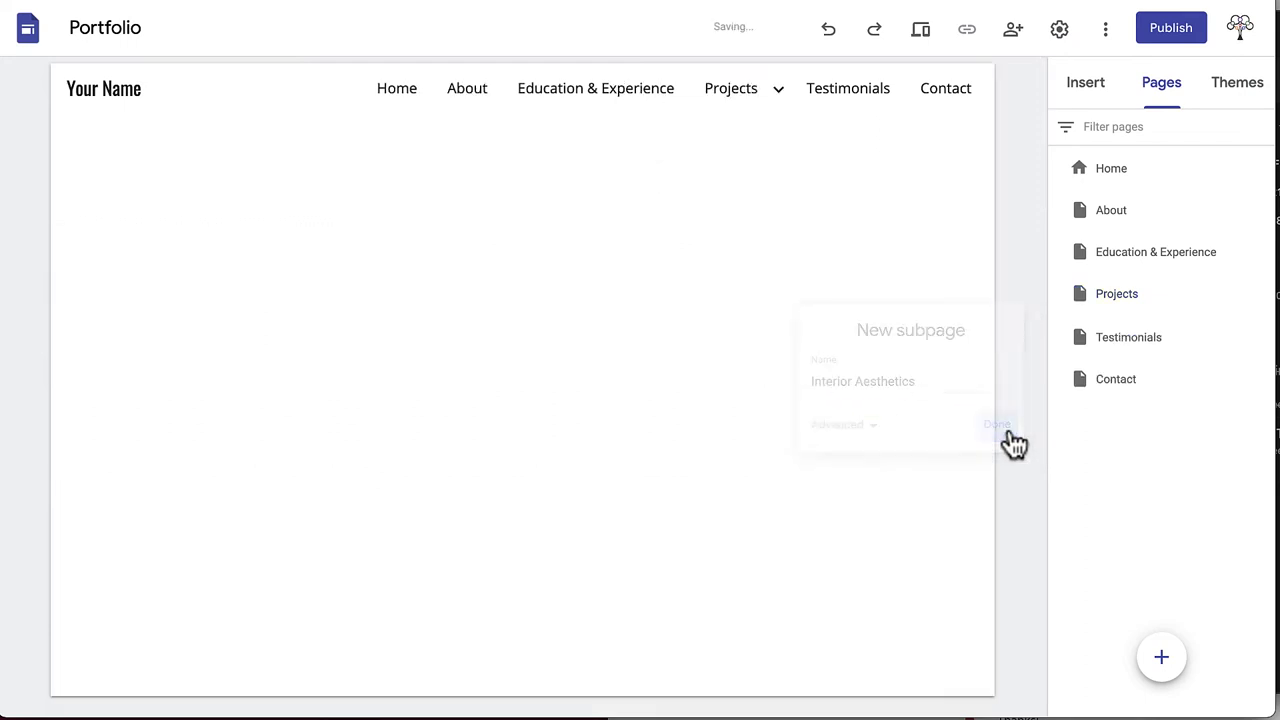
Duplicate the Projects page as a new page named Furniture
{"action": "left_click", "coordinate": [1240, 294]}
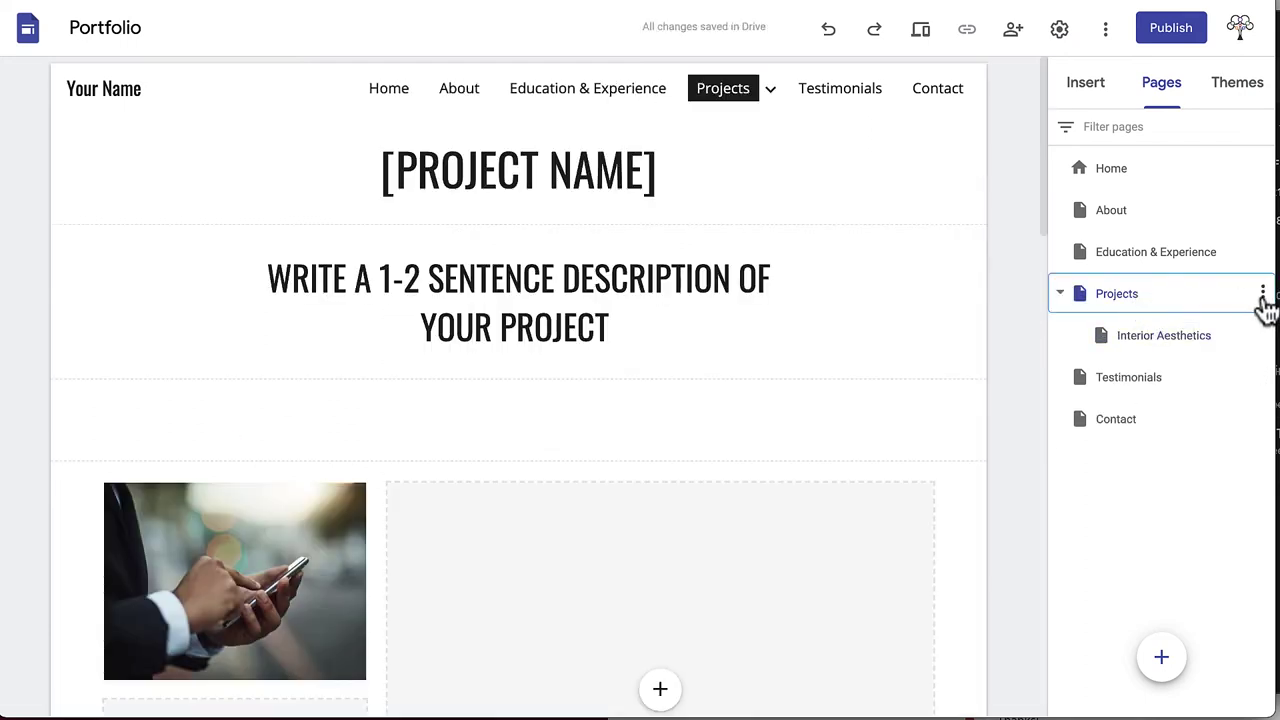
{"action": "left_click", "coordinate": [1262, 293]}
{"action": "left_click", "coordinate": [1185, 345]}
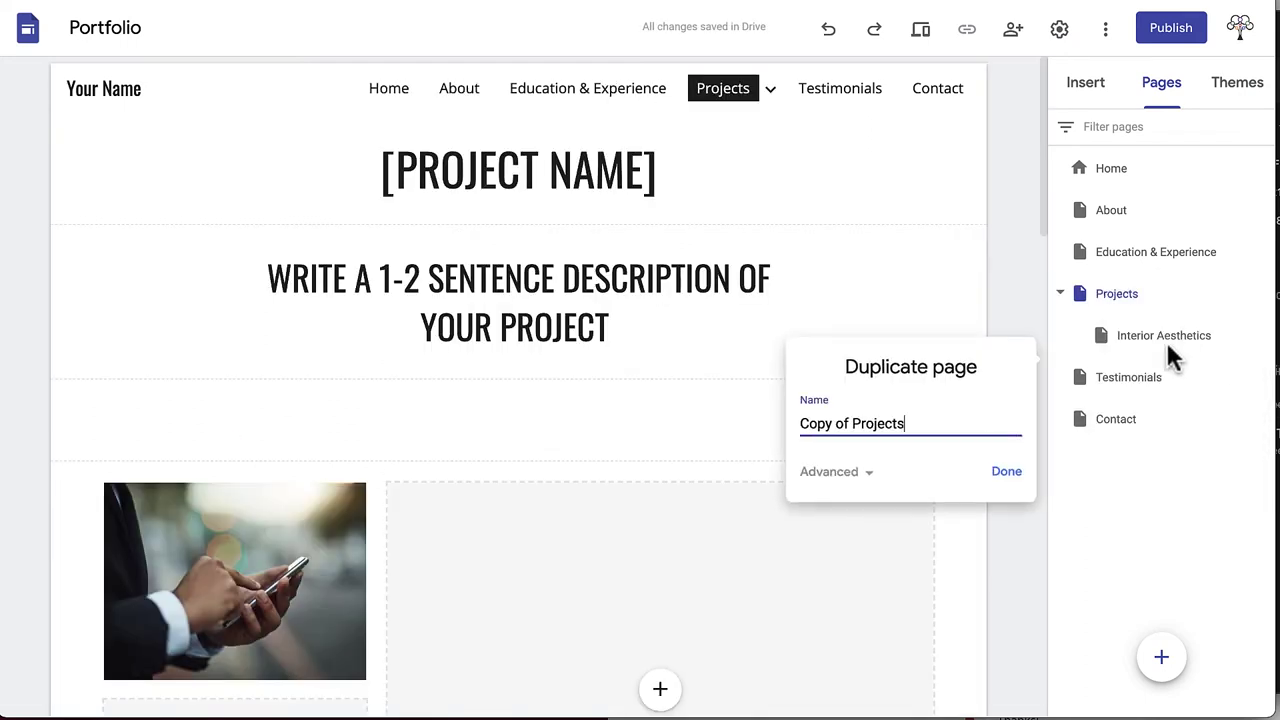
{"action": "left_click_drag", "start_coordinate": [906, 423], "coordinate": [802, 424]}
{"action": "type", "text": "Fur"}
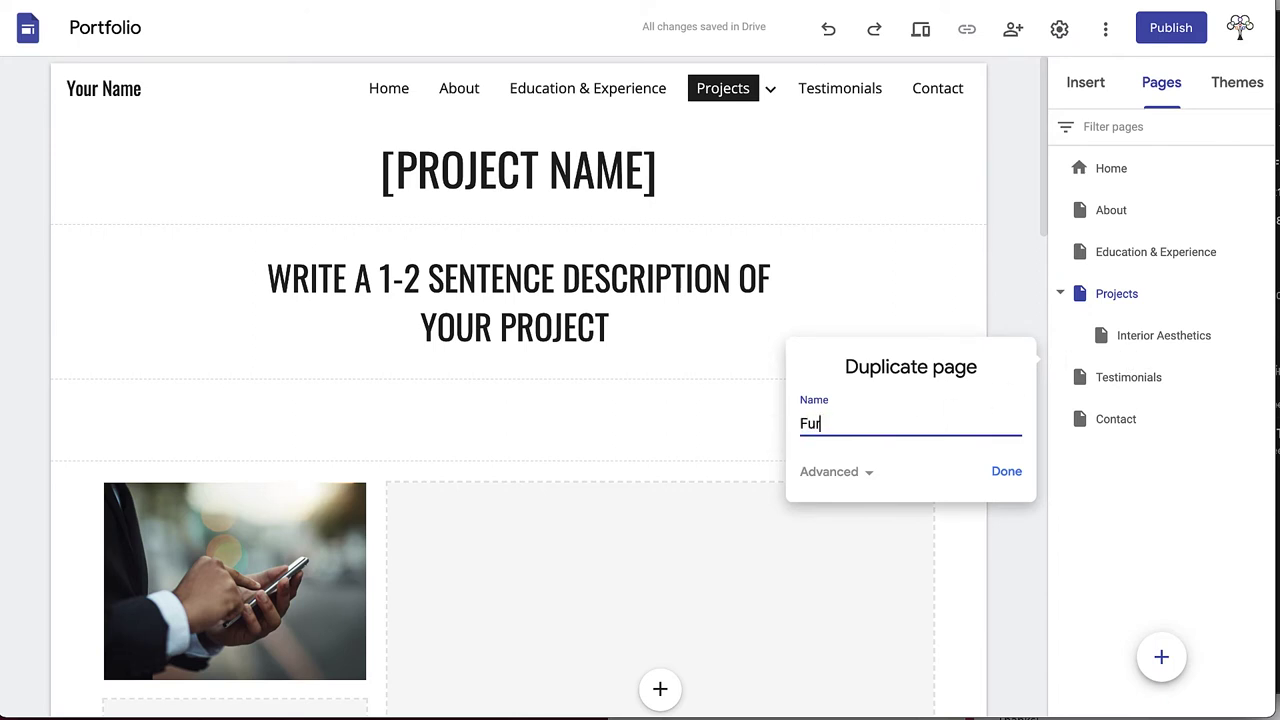
{"action": "type", "text": "niture"}
{"action": "left_click", "coordinate": [1005, 474]}
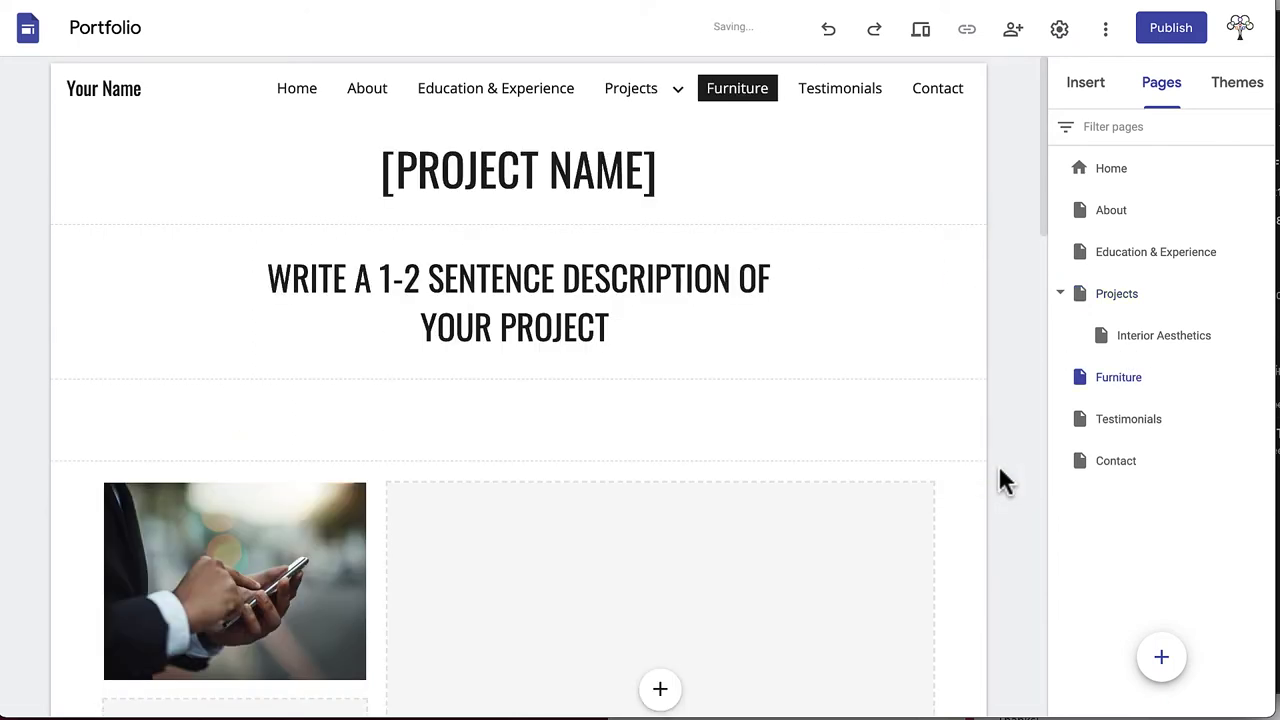
Move Furniture up the page list and begin a new subpage under Projects
{"action": "left_click_drag", "start_coordinate": [1103, 390], "coordinate": [1128, 312]}
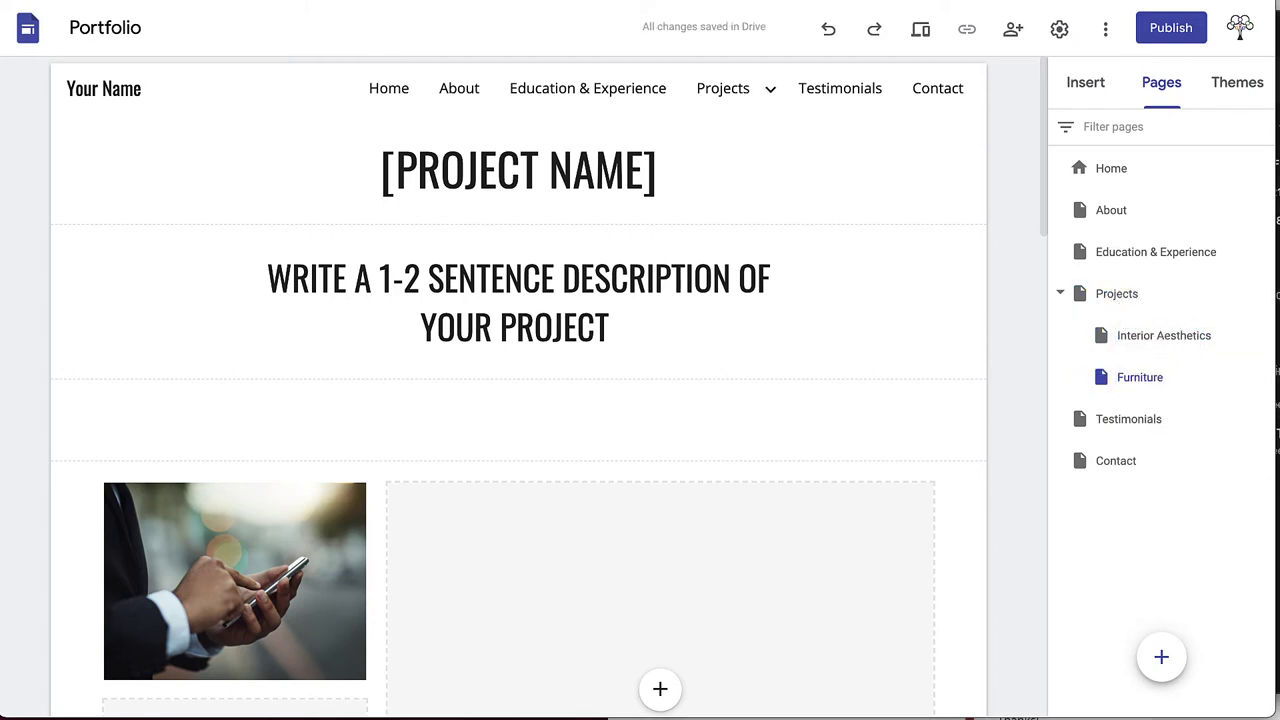
{"action": "left_click", "coordinate": [1263, 296]}
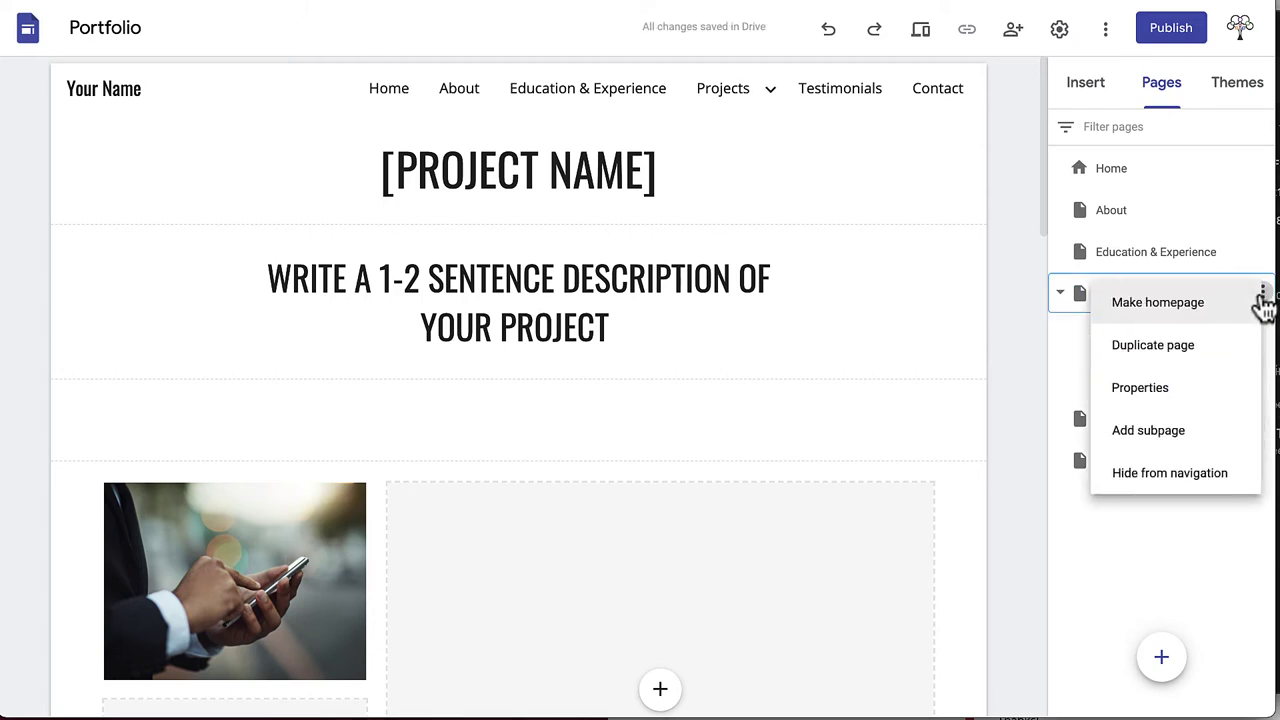
{"action": "left_click", "coordinate": [1176, 432]}
Create the Framing subpage and hide the Hidden page from site navigation
{"action": "type", "text": "Framing"}
{"action": "left_click", "coordinate": [1004, 514]}
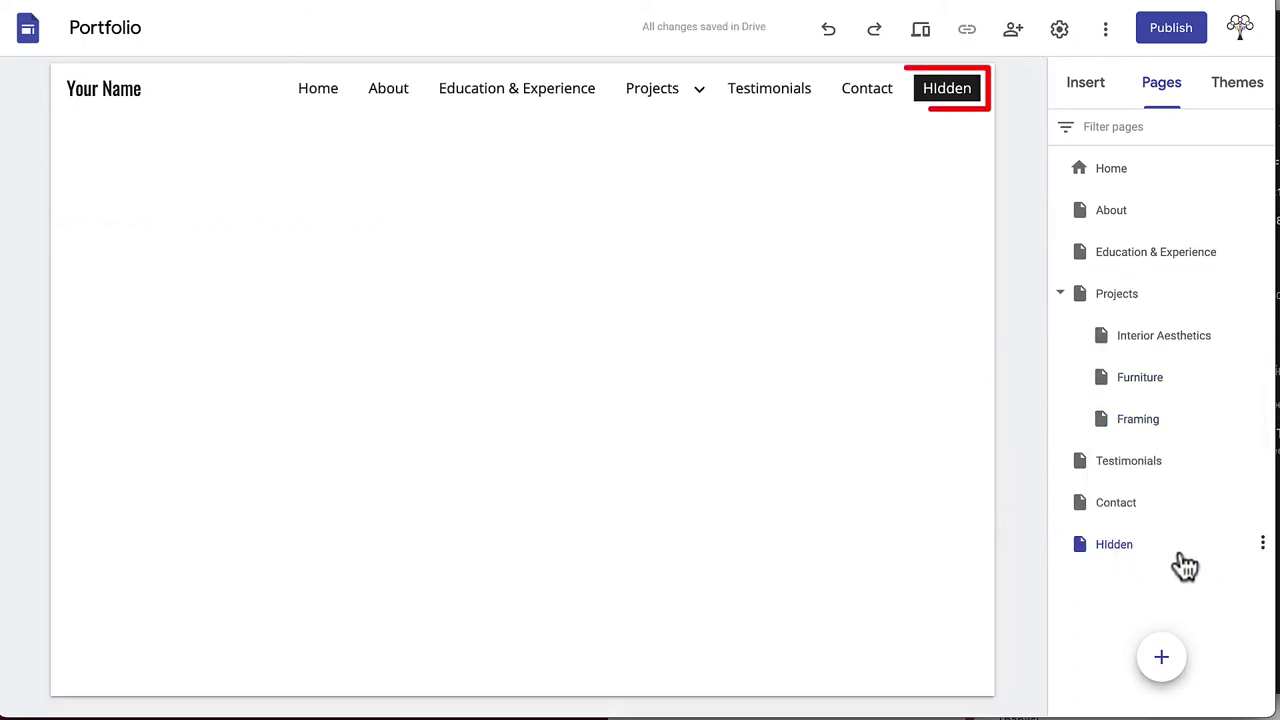
{"action": "left_click", "coordinate": [1262, 543]}
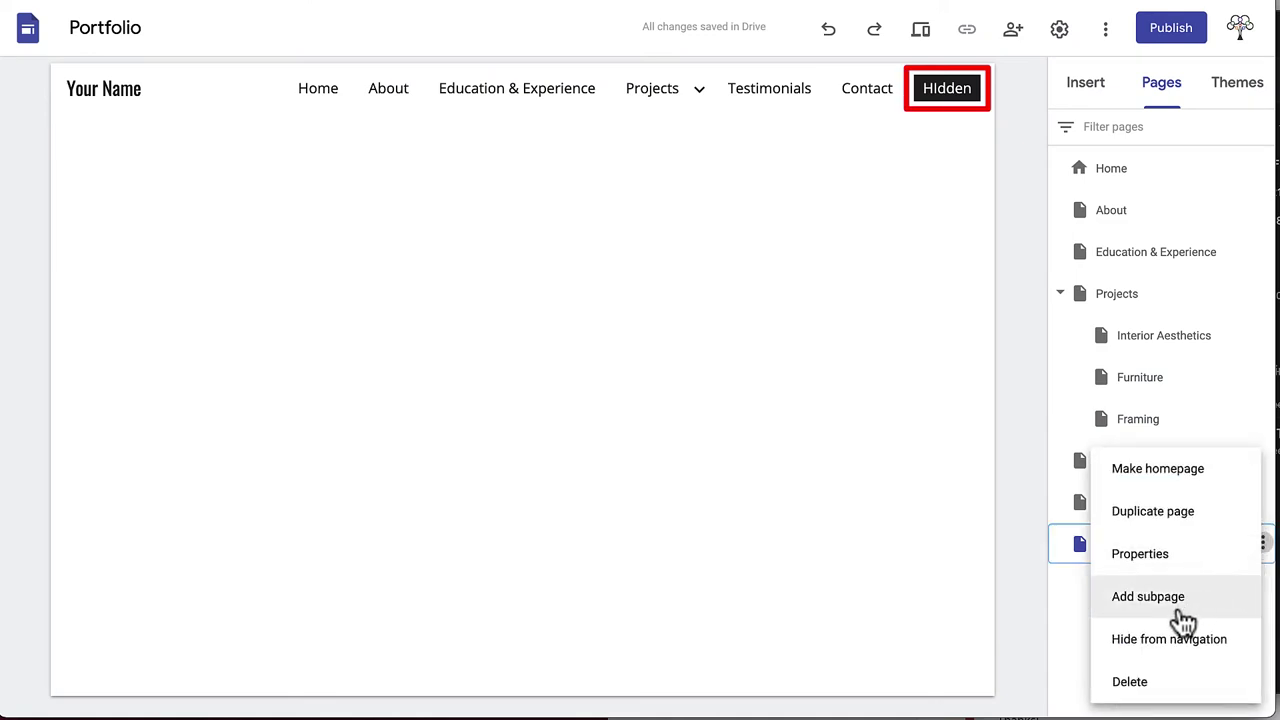
{"action": "left_click", "coordinate": [1176, 641]}
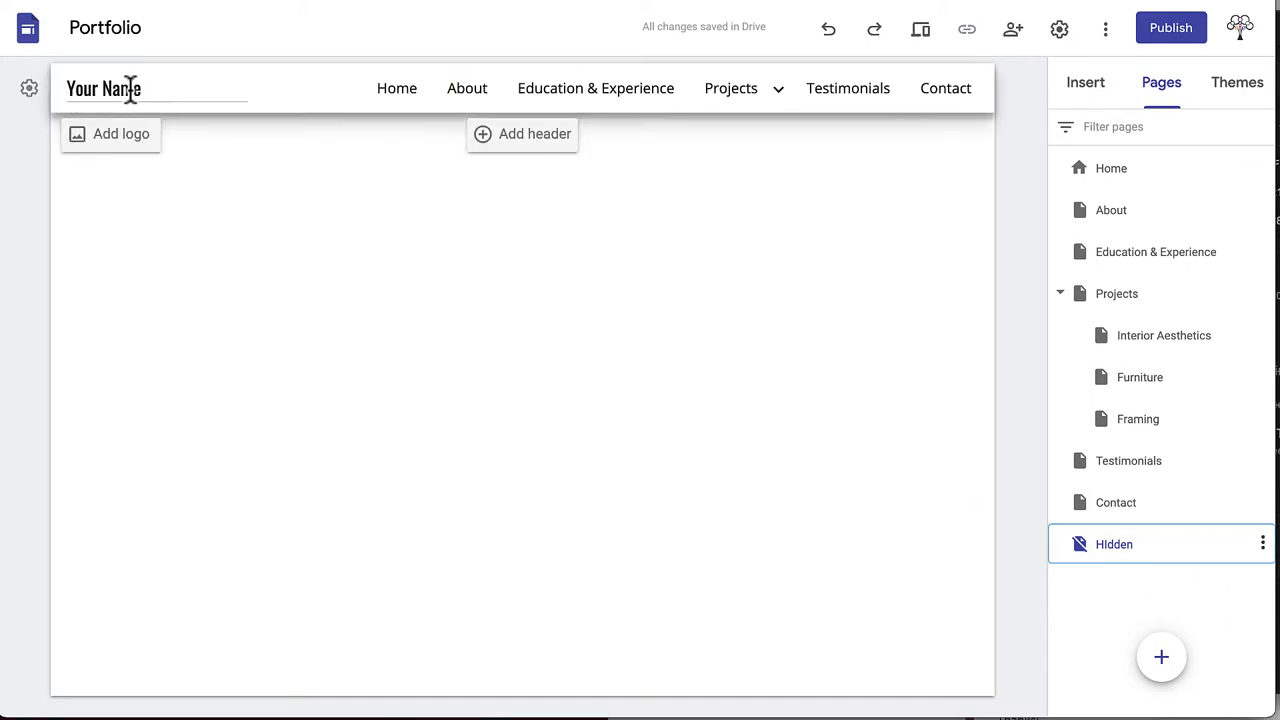
Replace the Your Name title with the owner's name; set navigation to Top, Transparent
{"action": "left_click_drag", "start_coordinate": [140, 88], "coordinate": [62, 86]}
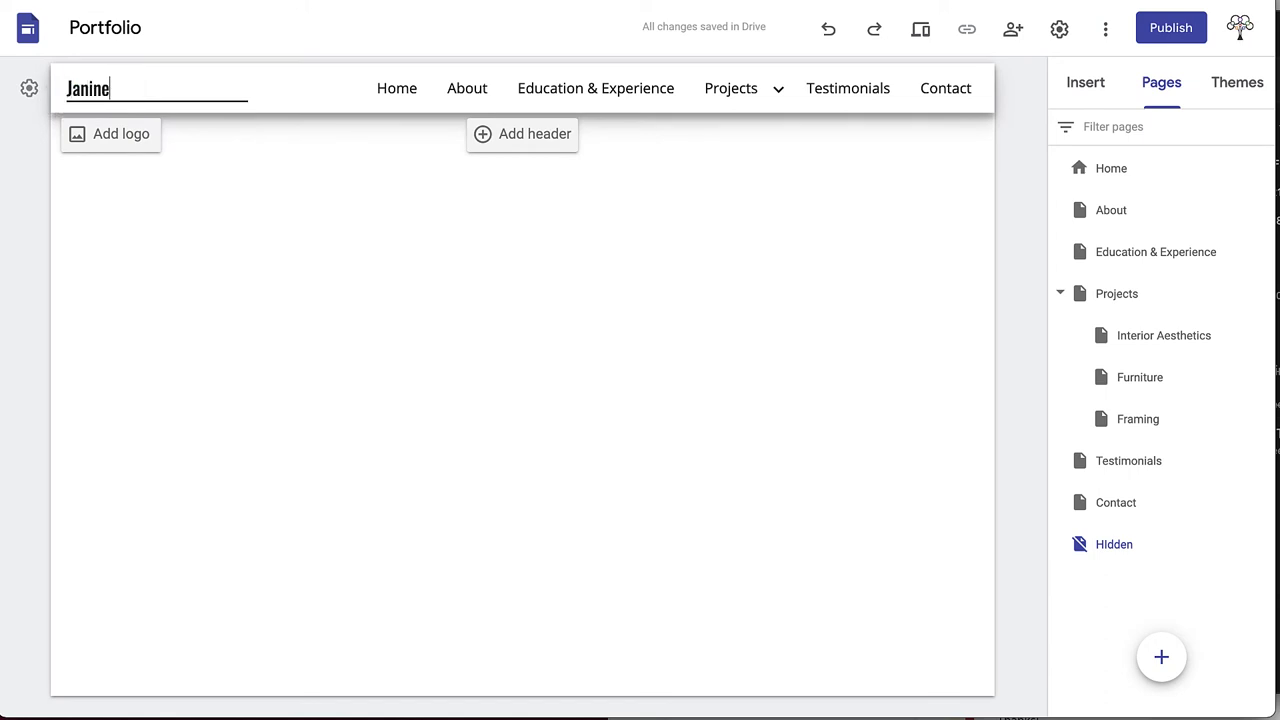
{"action": "left_click", "coordinate": [29, 88]}
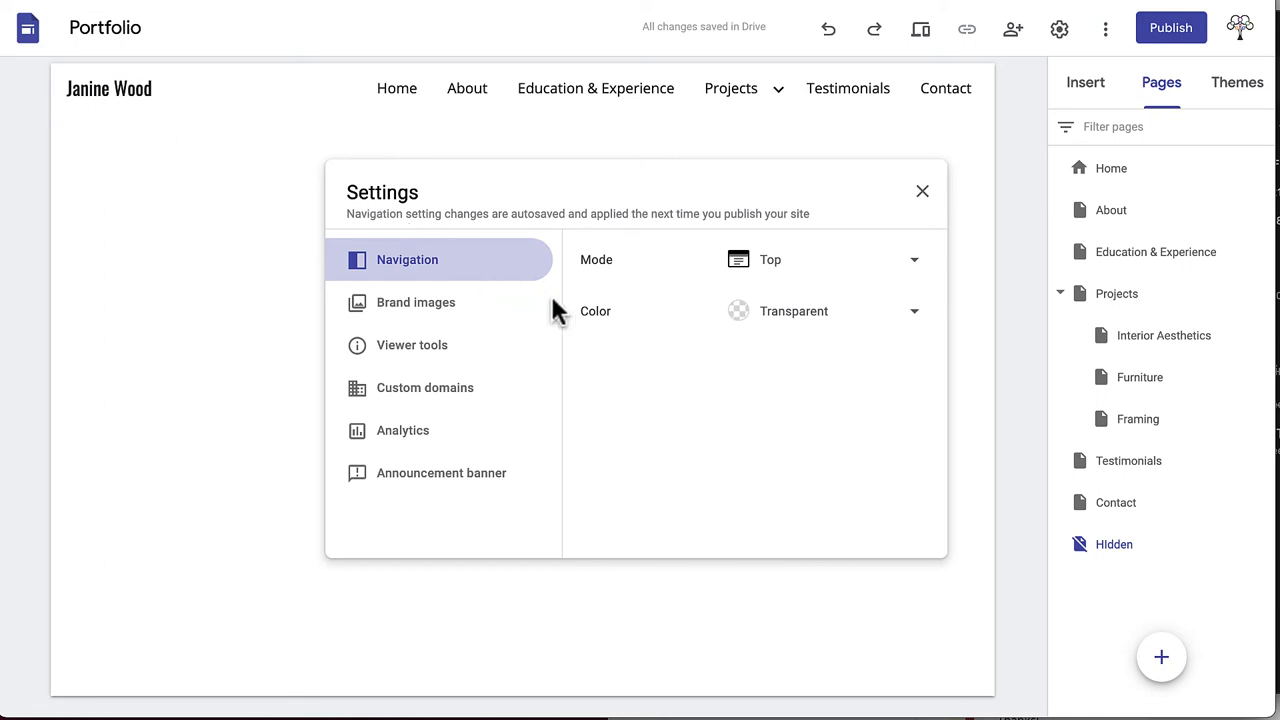
{"action": "left_click", "coordinate": [917, 266]}
{"action": "left_click", "coordinate": [920, 271]}
{"action": "left_click", "coordinate": [919, 317]}
{"action": "left_click", "coordinate": [921, 318]}
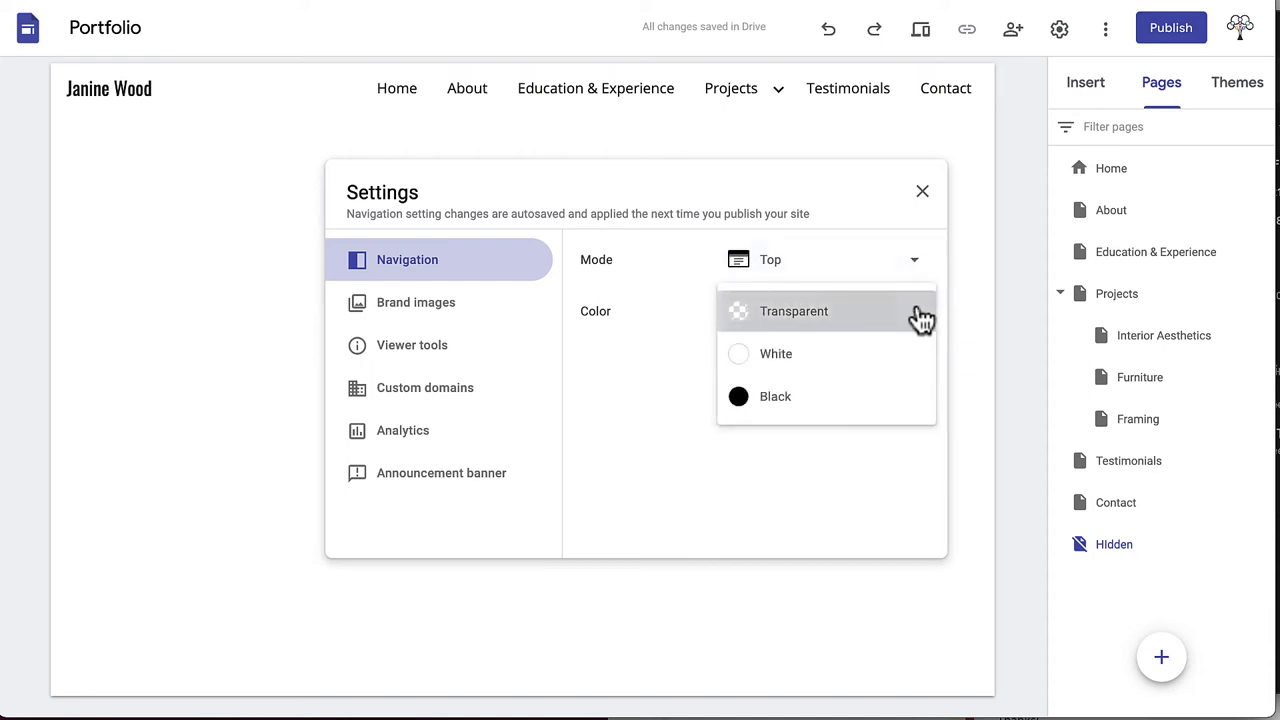
{"action": "left_click", "coordinate": [922, 192]}
{"action": "left_click", "coordinate": [1090, 85]}
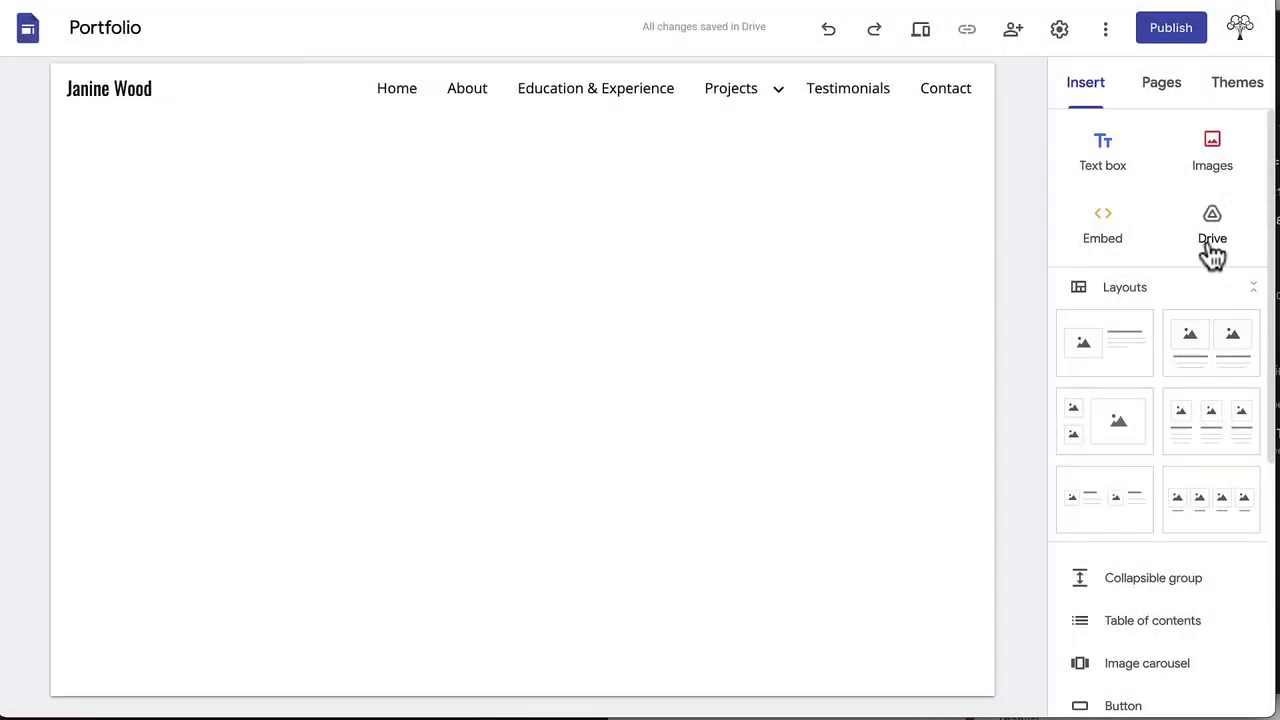
Add an empty text box, then browse URL, search and Photos images without inserting any
{"action": "left_click", "coordinate": [1106, 166]}
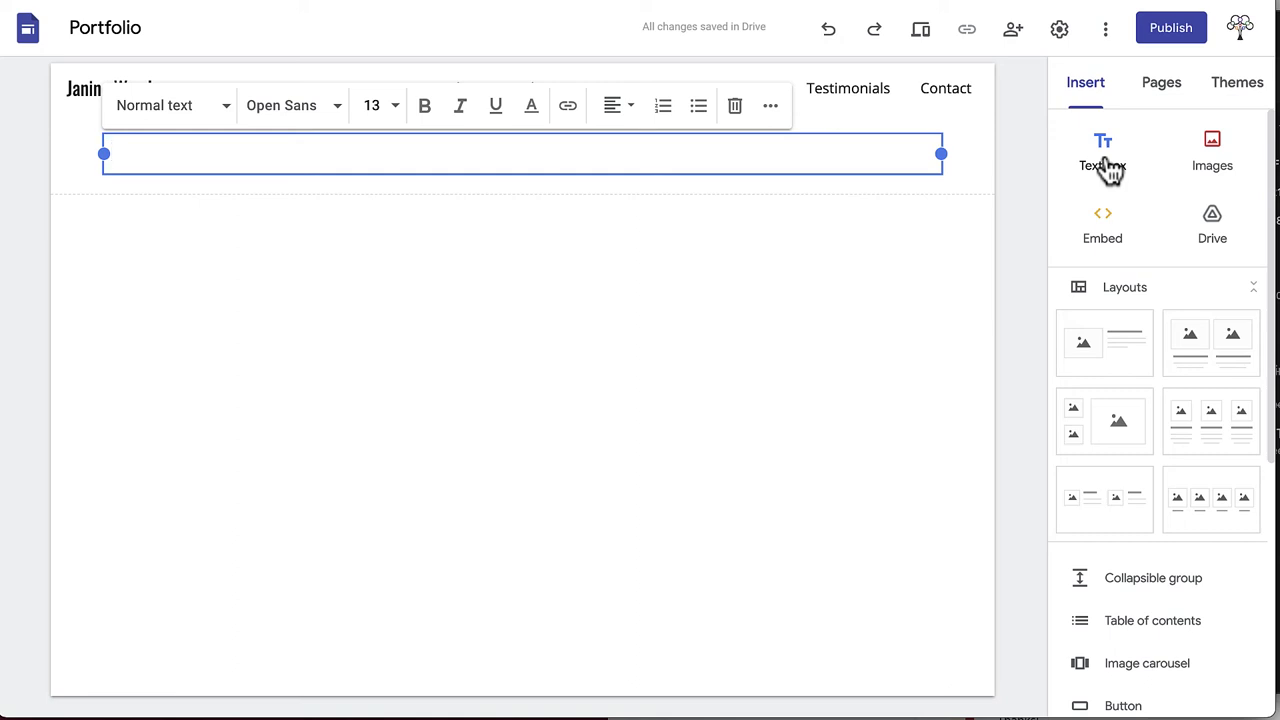
{"action": "left_click", "coordinate": [1215, 168]}
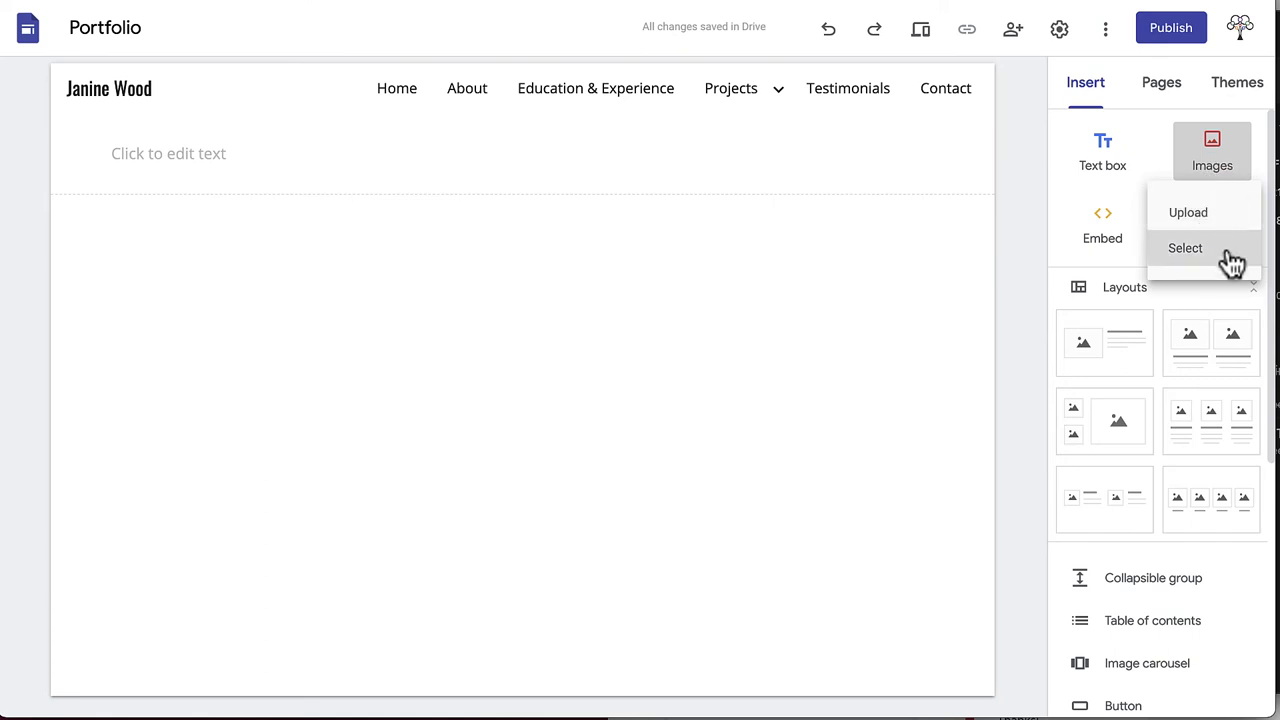
{"action": "left_click", "coordinate": [1231, 255]}
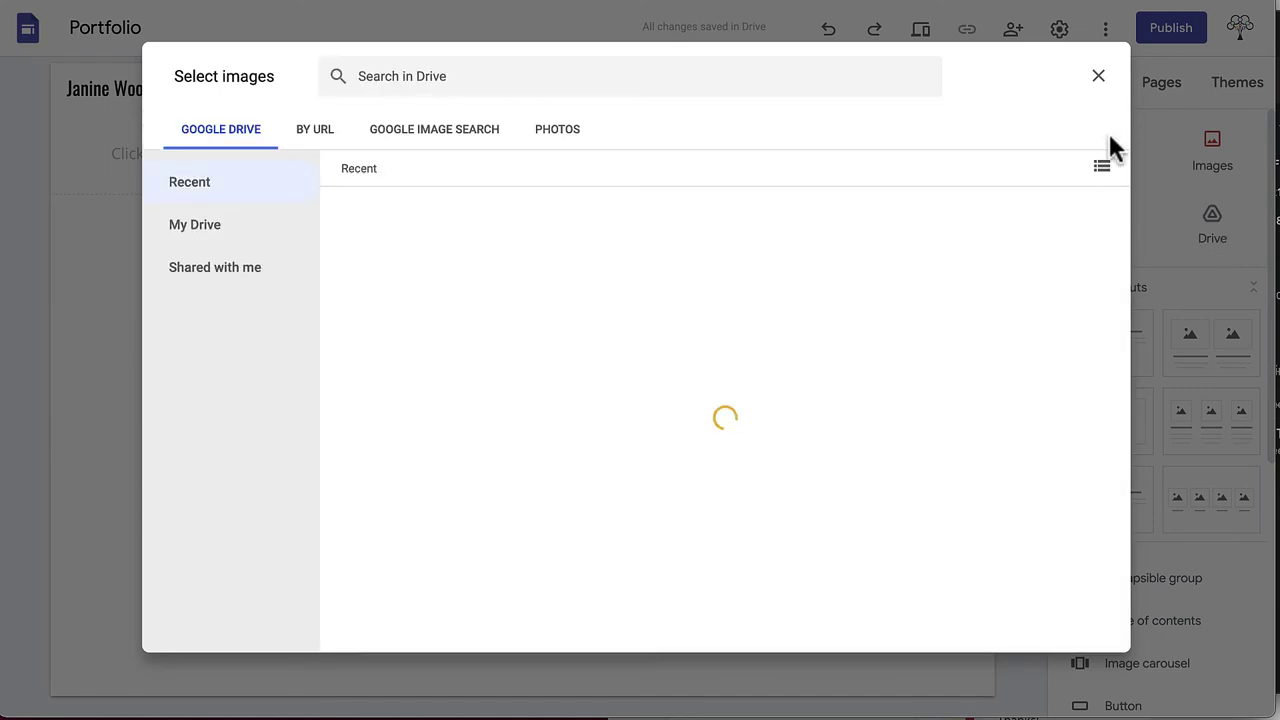
{"action": "left_click", "coordinate": [315, 138]}
{"action": "left_click", "coordinate": [451, 140]}
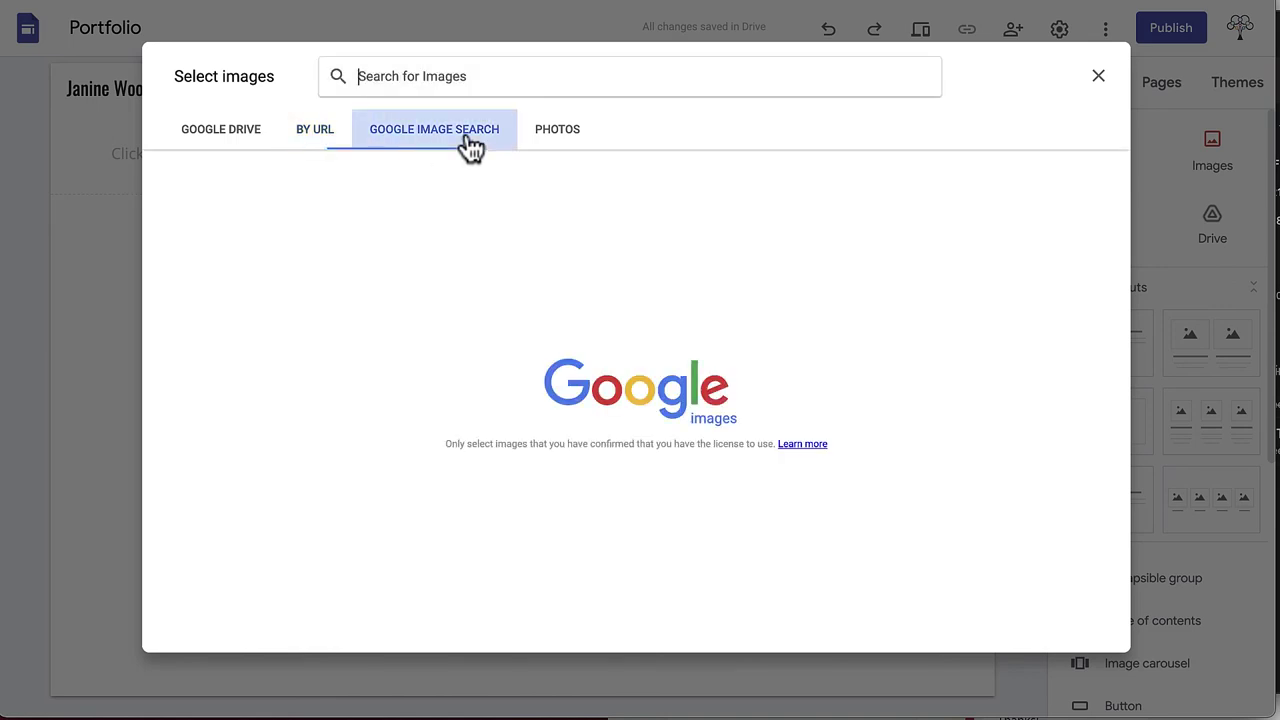
{"action": "left_click", "coordinate": [559, 140]}
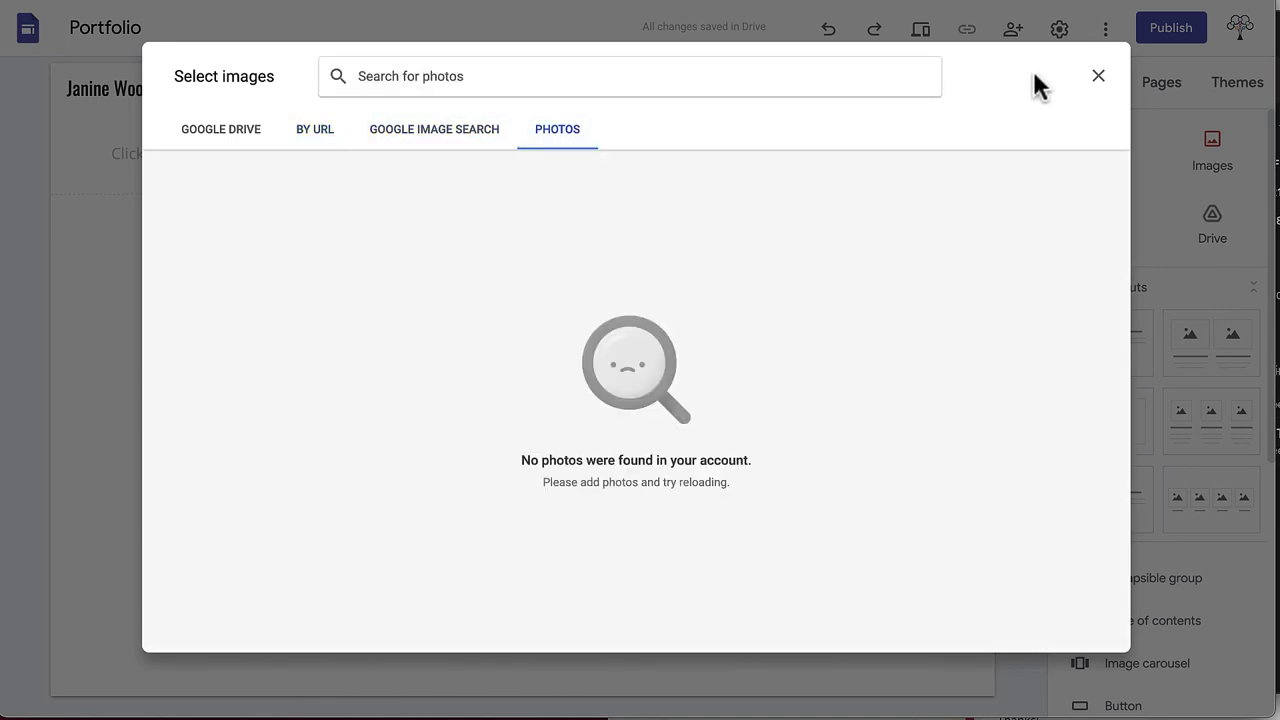
{"action": "left_click", "coordinate": [1098, 80]}
Try an HTML embed and cancel it without adding anything
{"action": "left_click", "coordinate": [1105, 235]}
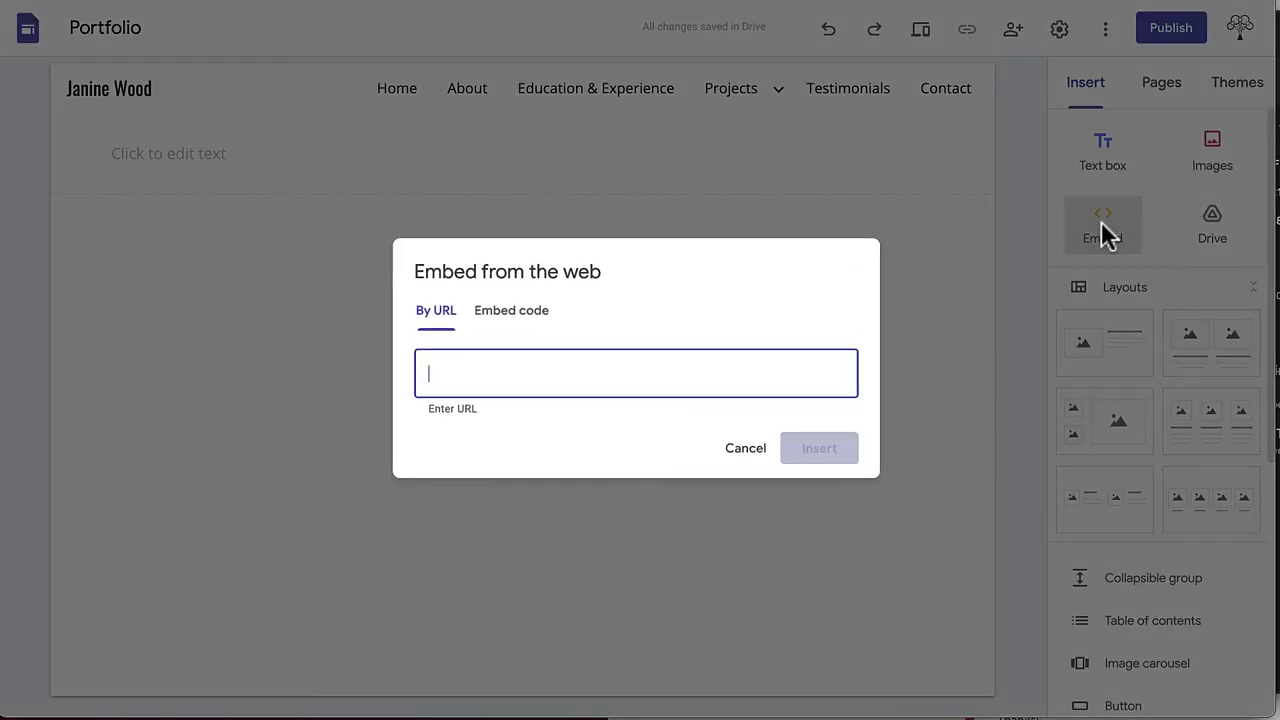
{"action": "left_click", "coordinate": [506, 318]}
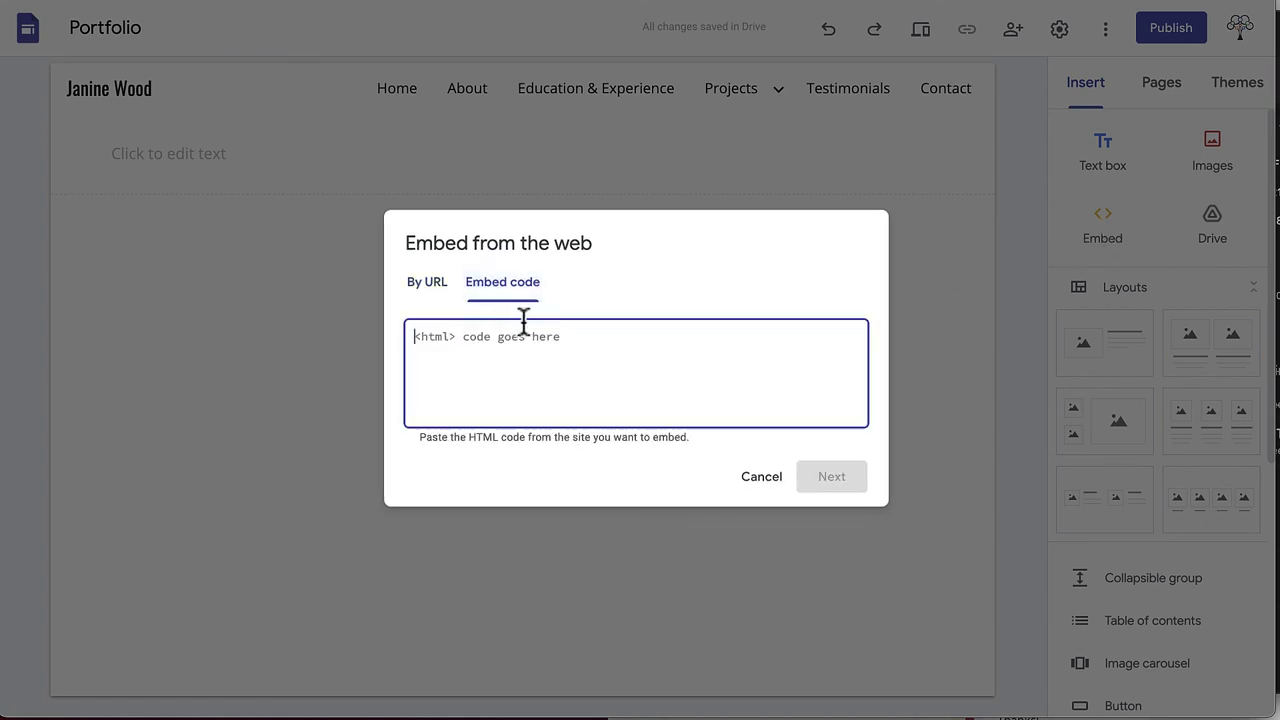
{"action": "left_click", "coordinate": [761, 479]}
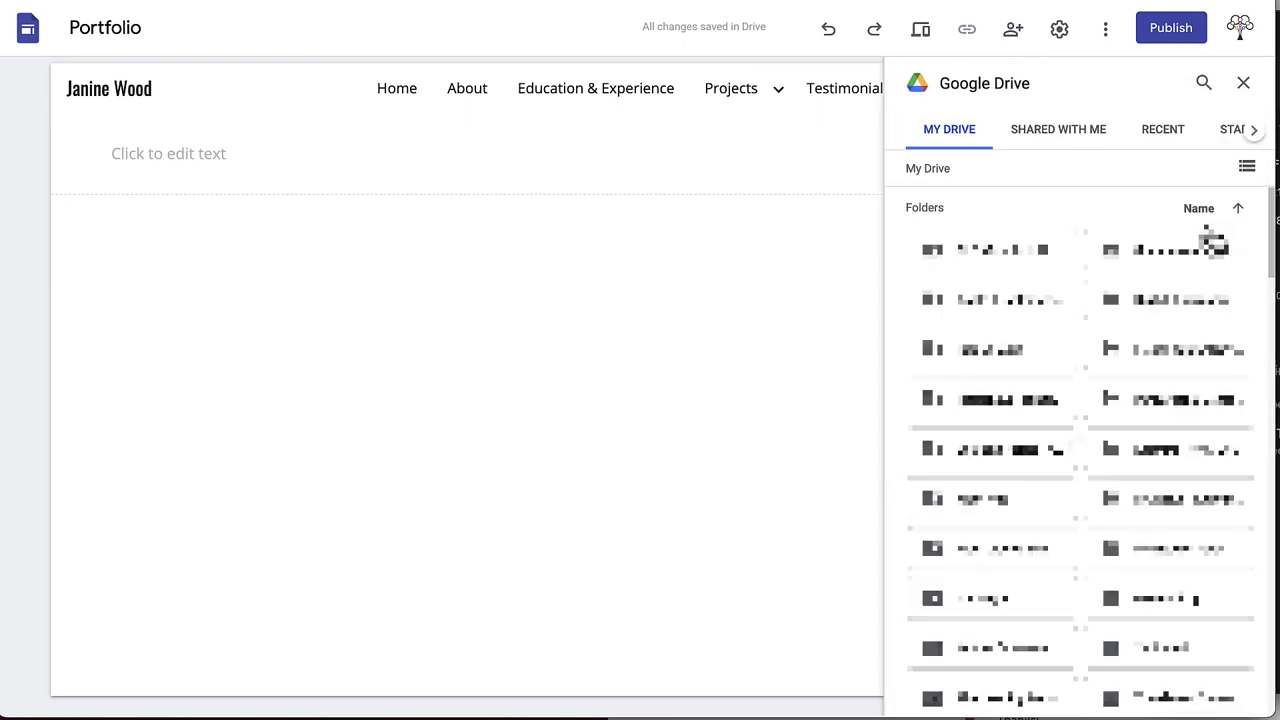
Insert four image layouts: image-and-text, three-image, two-small-one-large, two-column
{"action": "left_click", "coordinate": [1243, 84]}
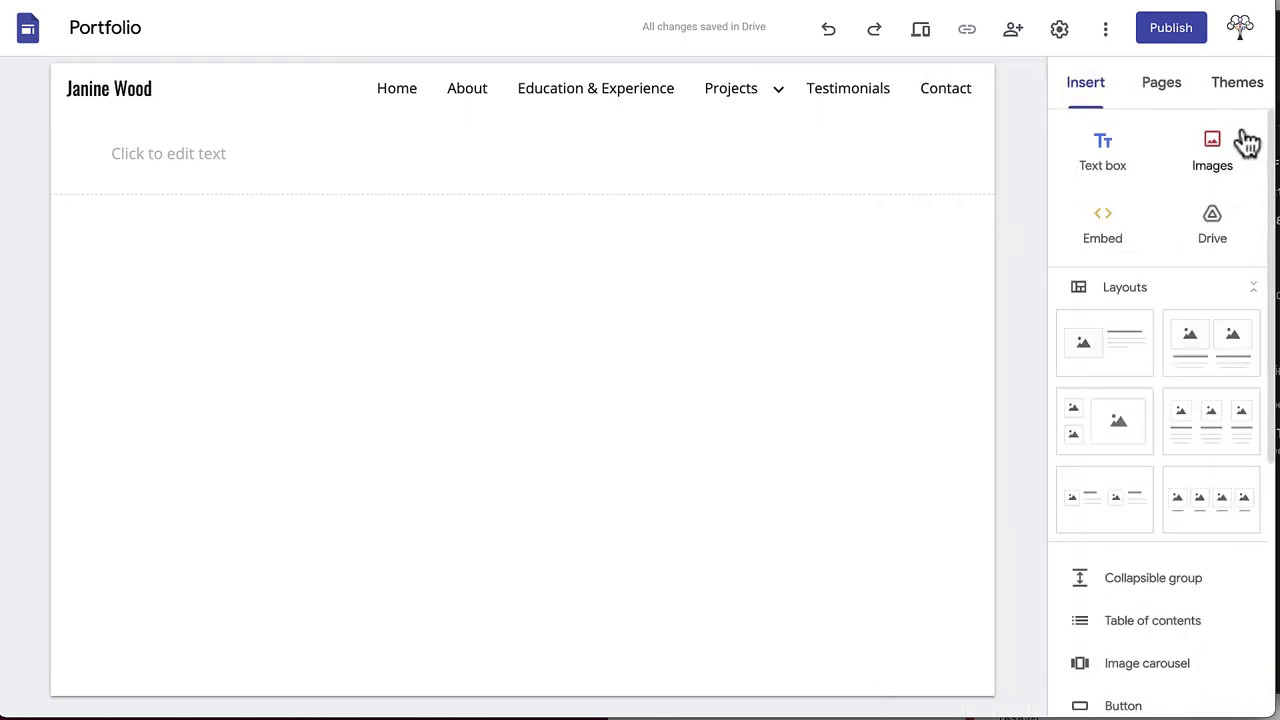
{"action": "scroll", "coordinate": [1206, 297], "scroll_direction": "down", "scroll_amount": 2}
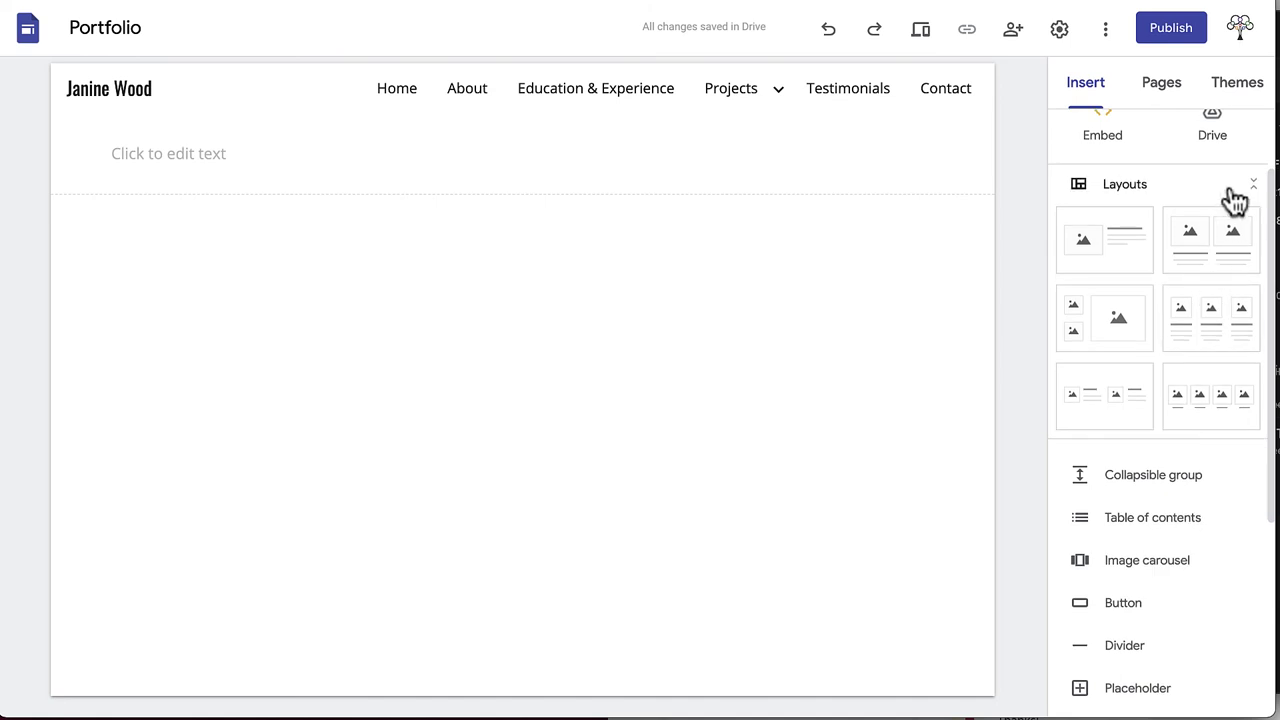
{"action": "left_click", "coordinate": [1131, 248]}
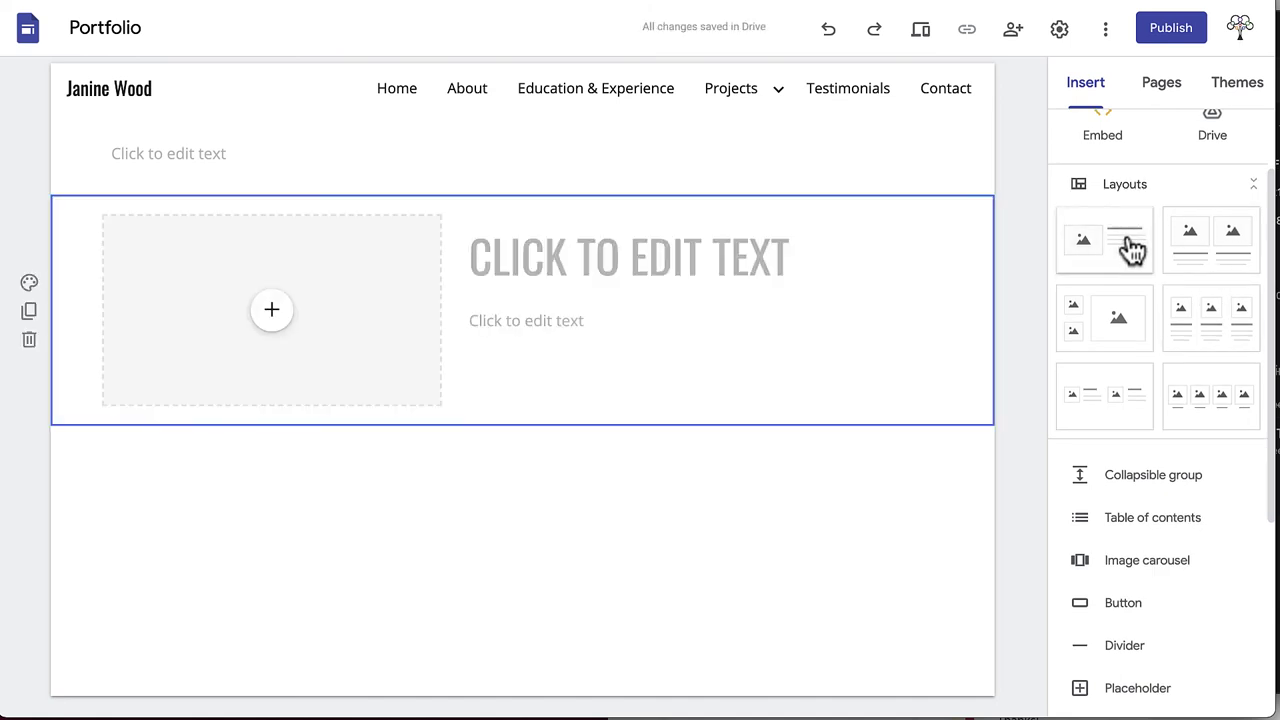
{"action": "left_click", "coordinate": [1212, 322]}
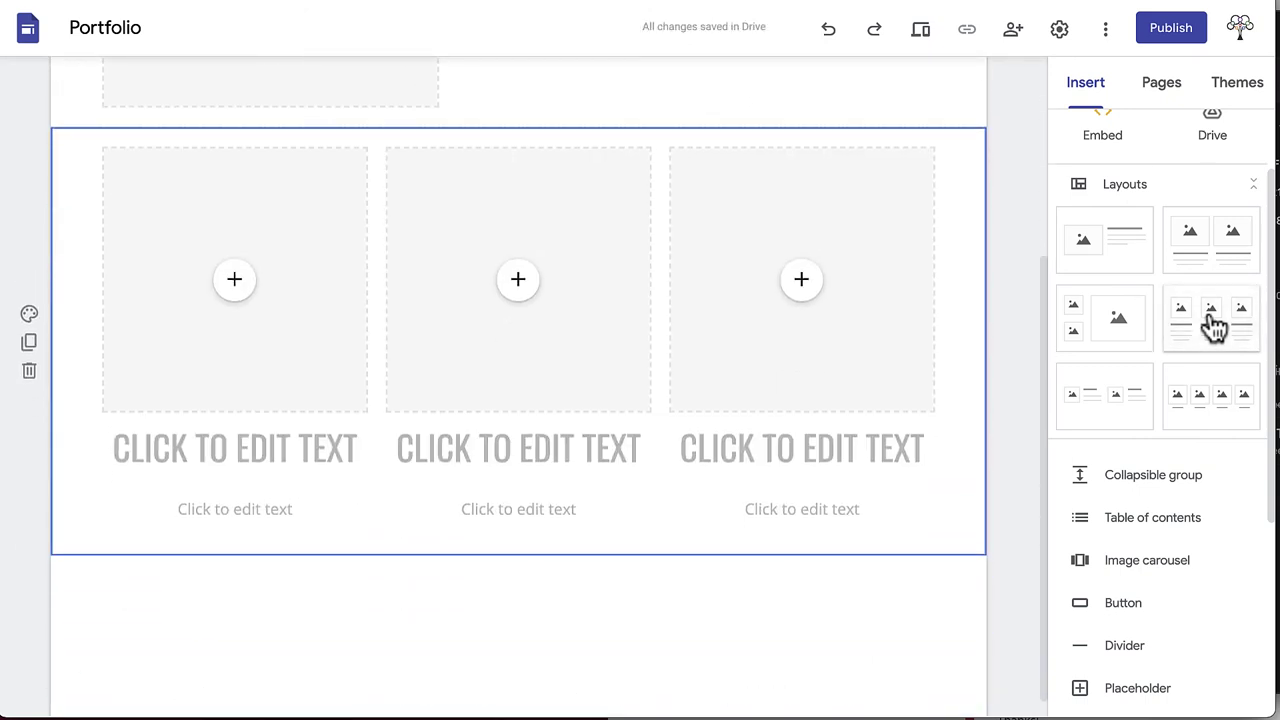
{"action": "left_click", "coordinate": [1141, 338]}
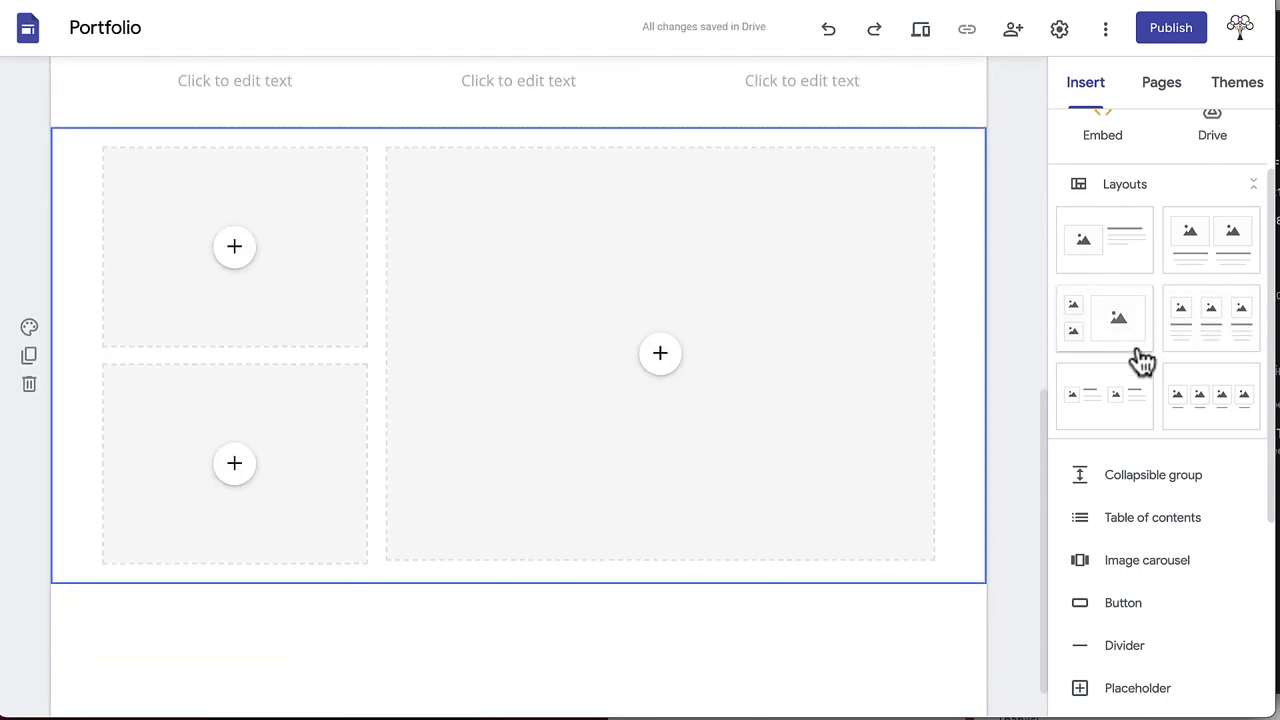
{"action": "left_click", "coordinate": [1129, 396]}
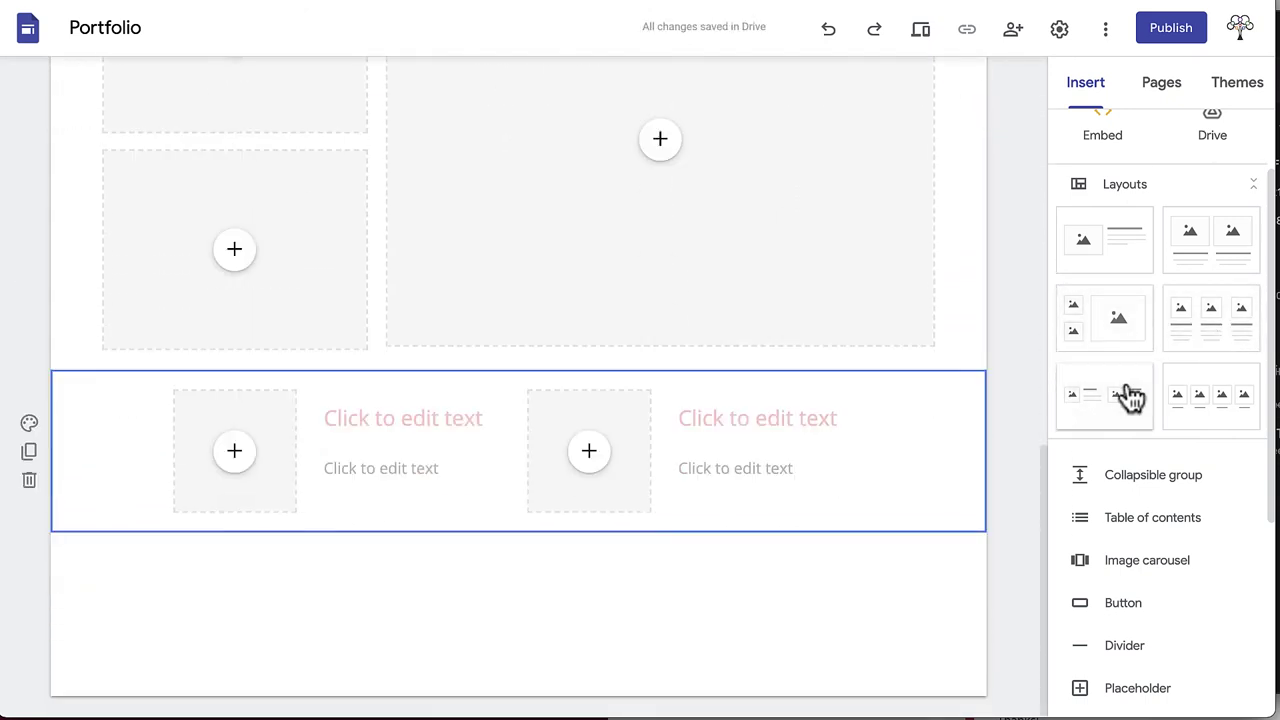
Add a collapsible group, a divider and an image placeholder below the layouts
{"action": "scroll", "coordinate": [1130, 396], "scroll_direction": "down", "scroll_amount": 2}
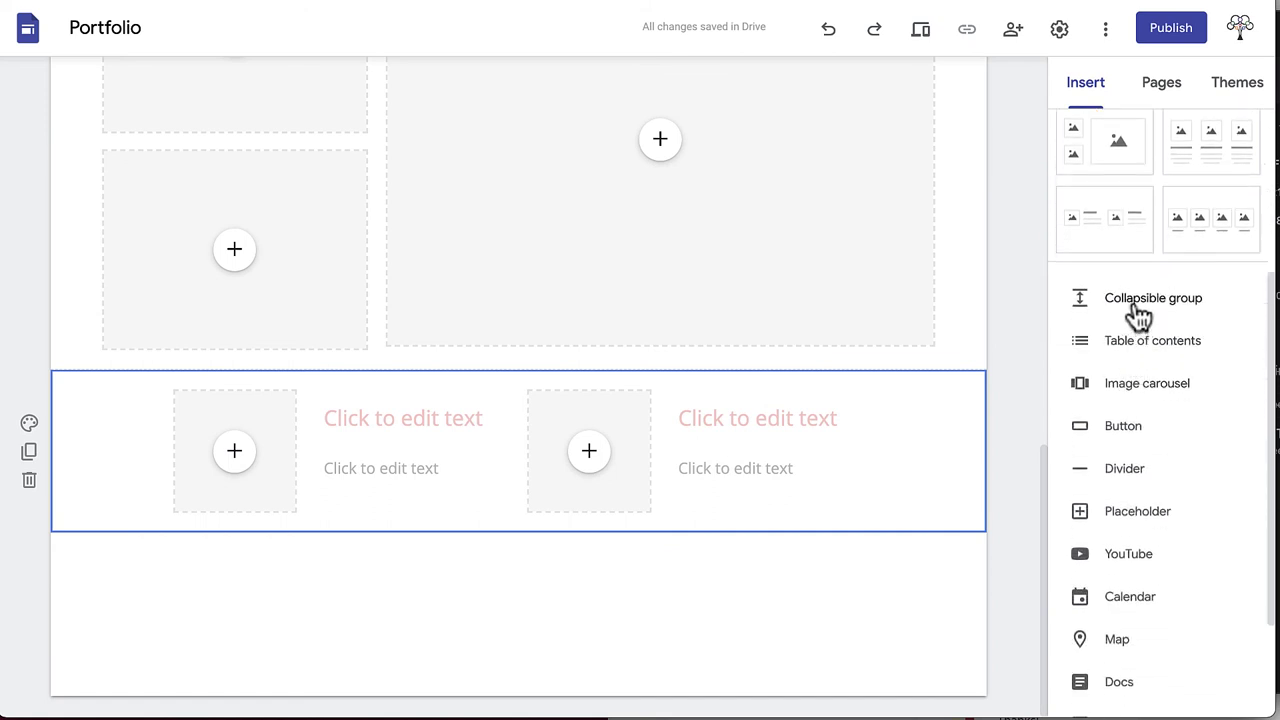
{"action": "left_click", "coordinate": [1139, 314]}
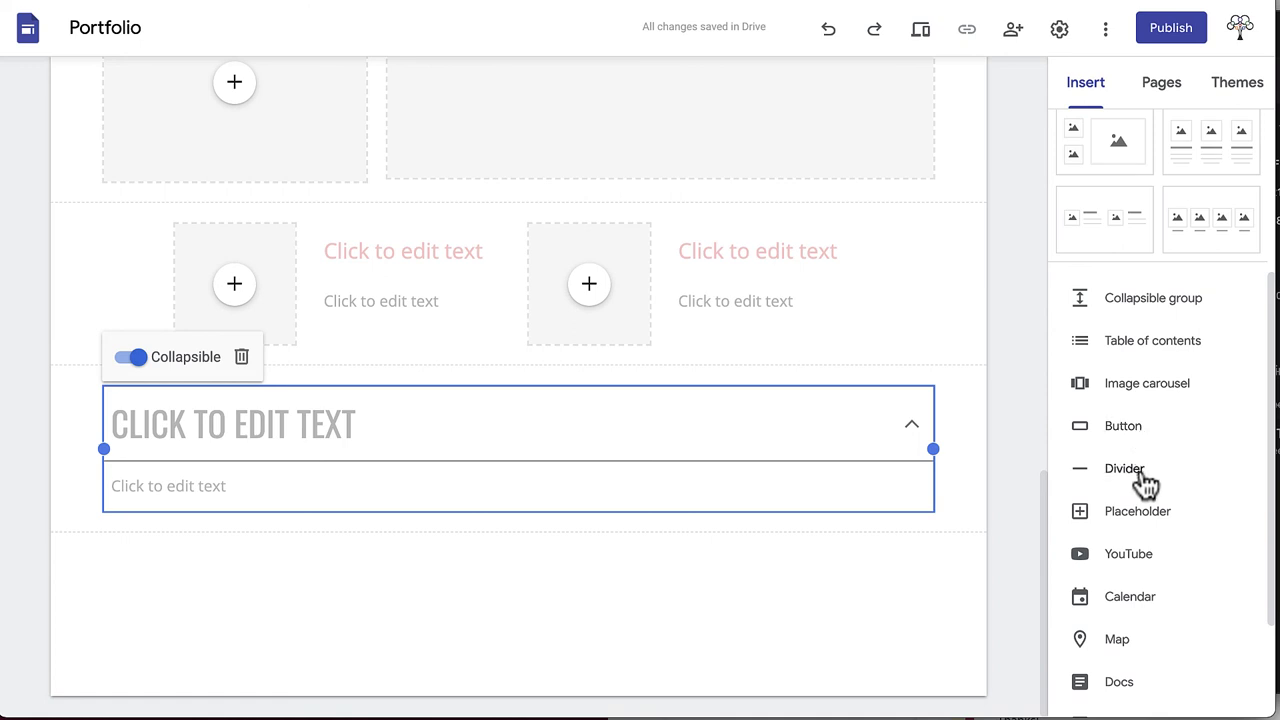
{"action": "left_click", "coordinate": [1140, 476]}
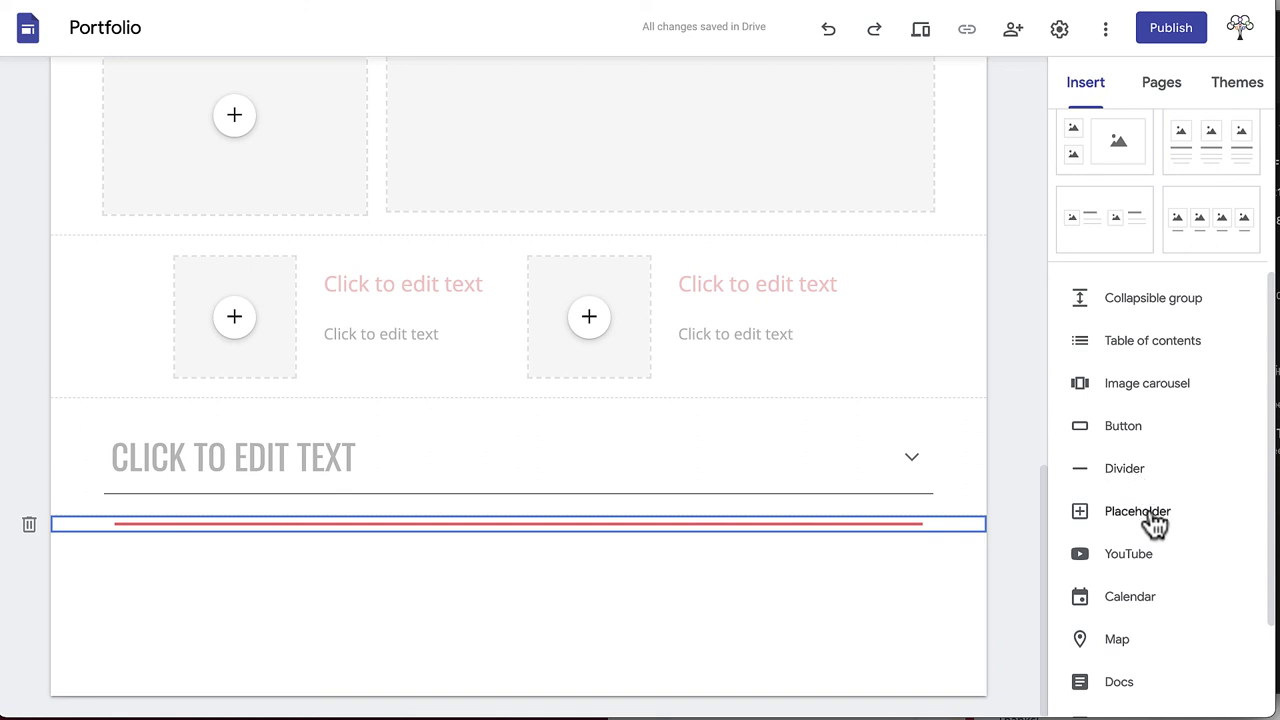
{"action": "left_click", "coordinate": [1153, 512]}
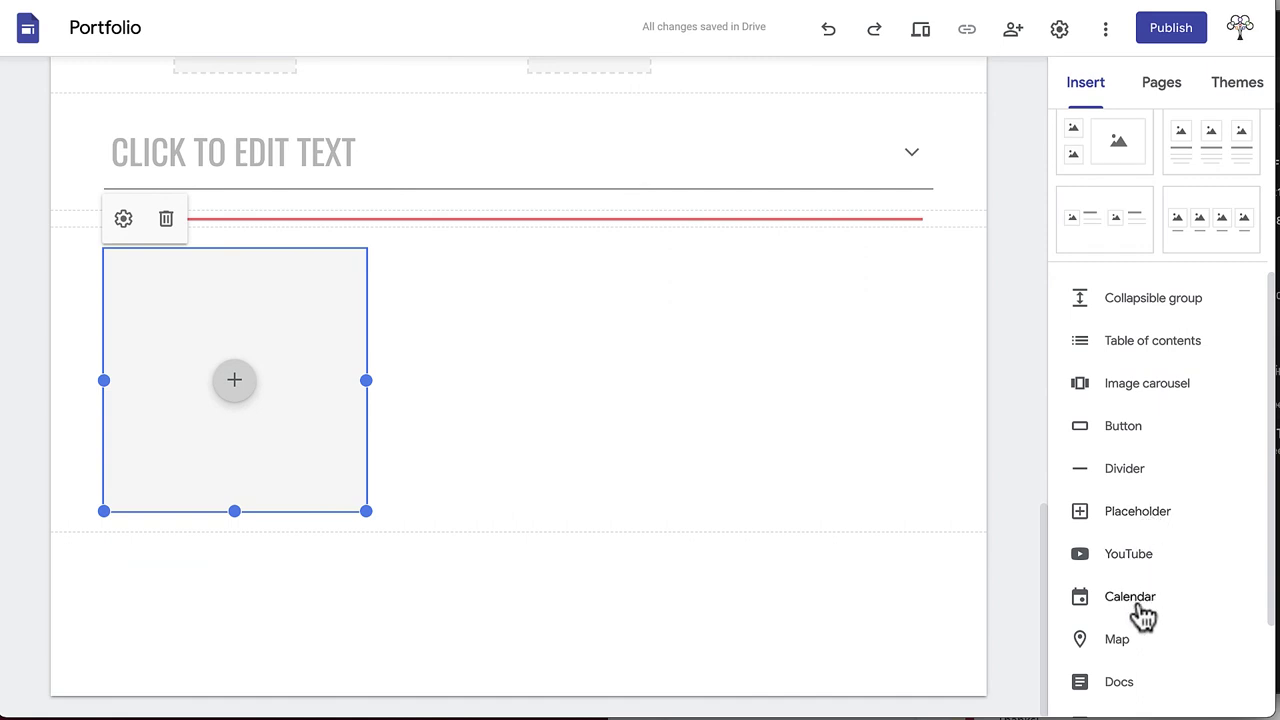
{"action": "scroll", "coordinate": [1143, 625], "scroll_direction": "down", "scroll_amount": 3}
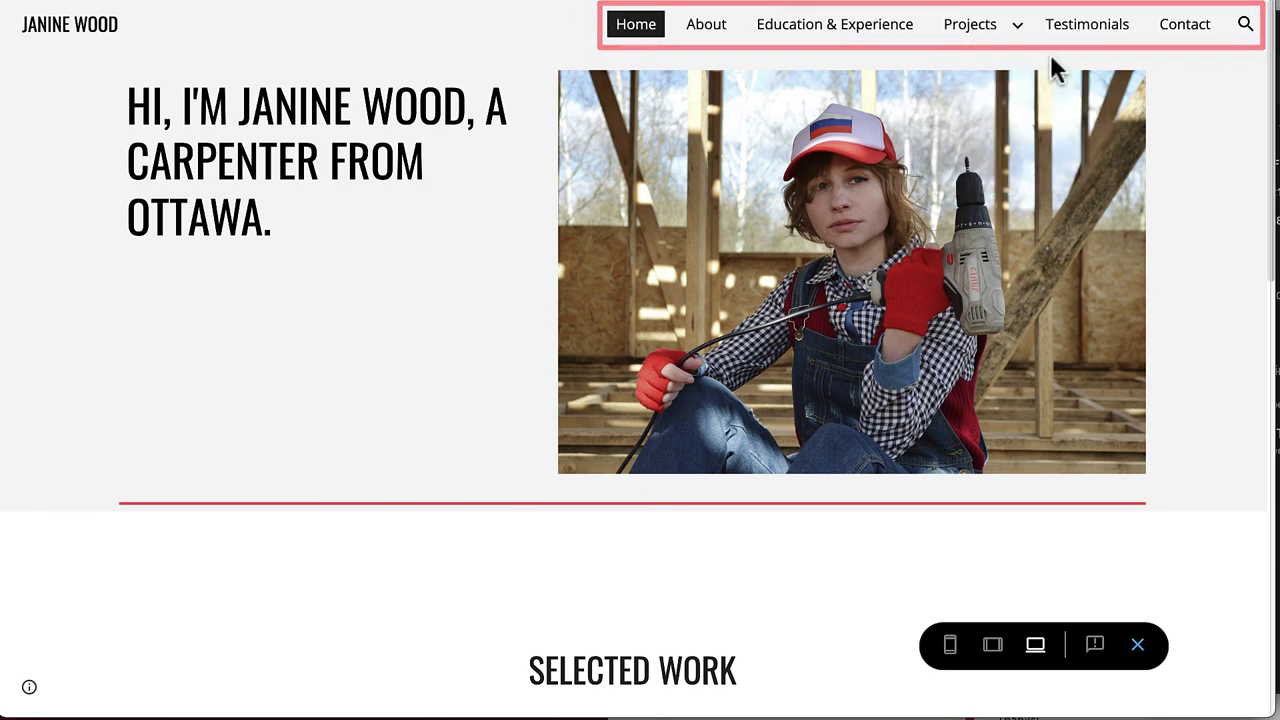
In the preview, open the About page and expand its Industry Skills list
{"action": "left_click", "coordinate": [704, 30]}
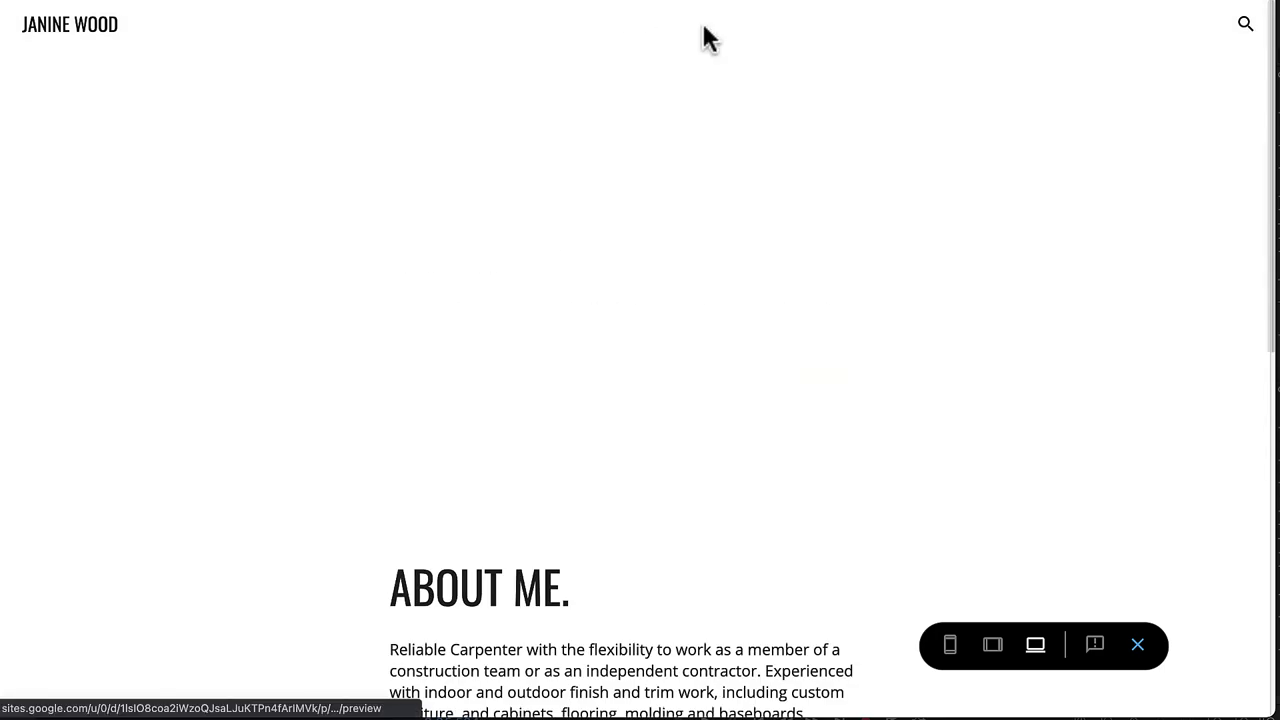
{"action": "scroll", "coordinate": [1028, 282], "scroll_direction": "down", "scroll_amount": 8}
{"action": "left_click", "coordinate": [512, 658]}
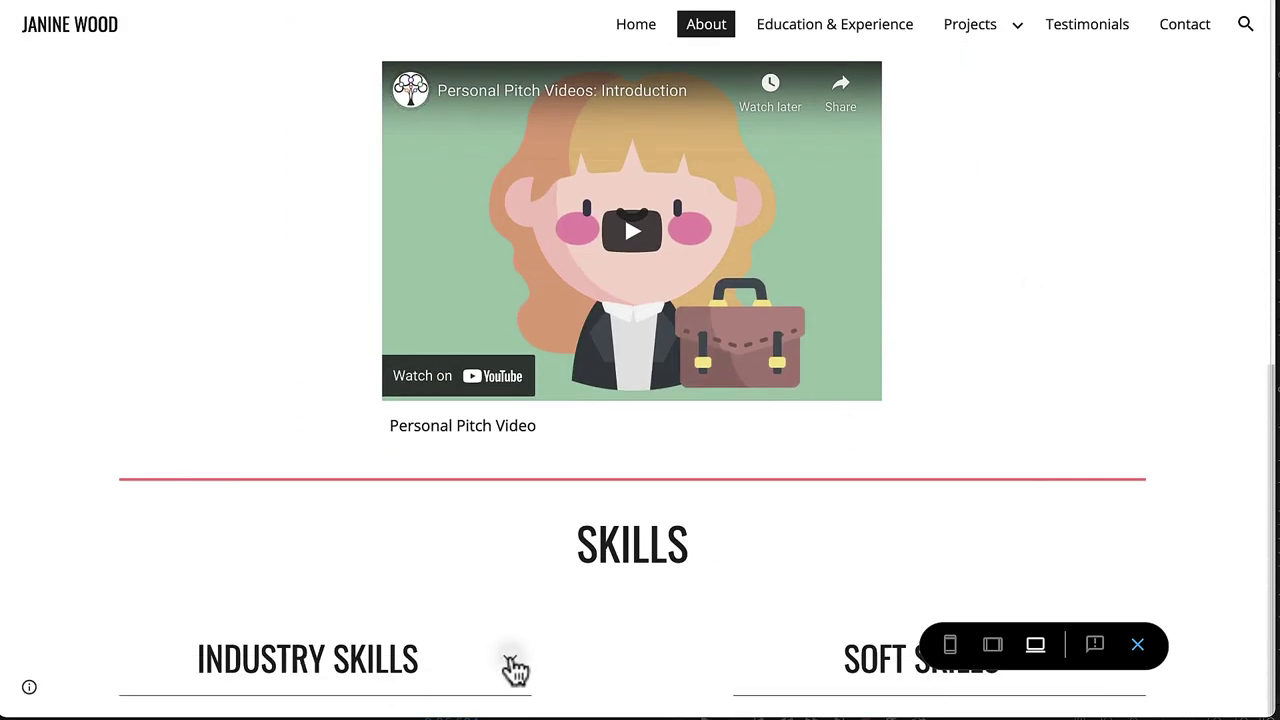
{"action": "scroll", "coordinate": [515, 670], "scroll_direction": "down", "scroll_amount": 2}
{"action": "scroll", "coordinate": [513, 668], "scroll_direction": "down", "scroll_amount": 3}
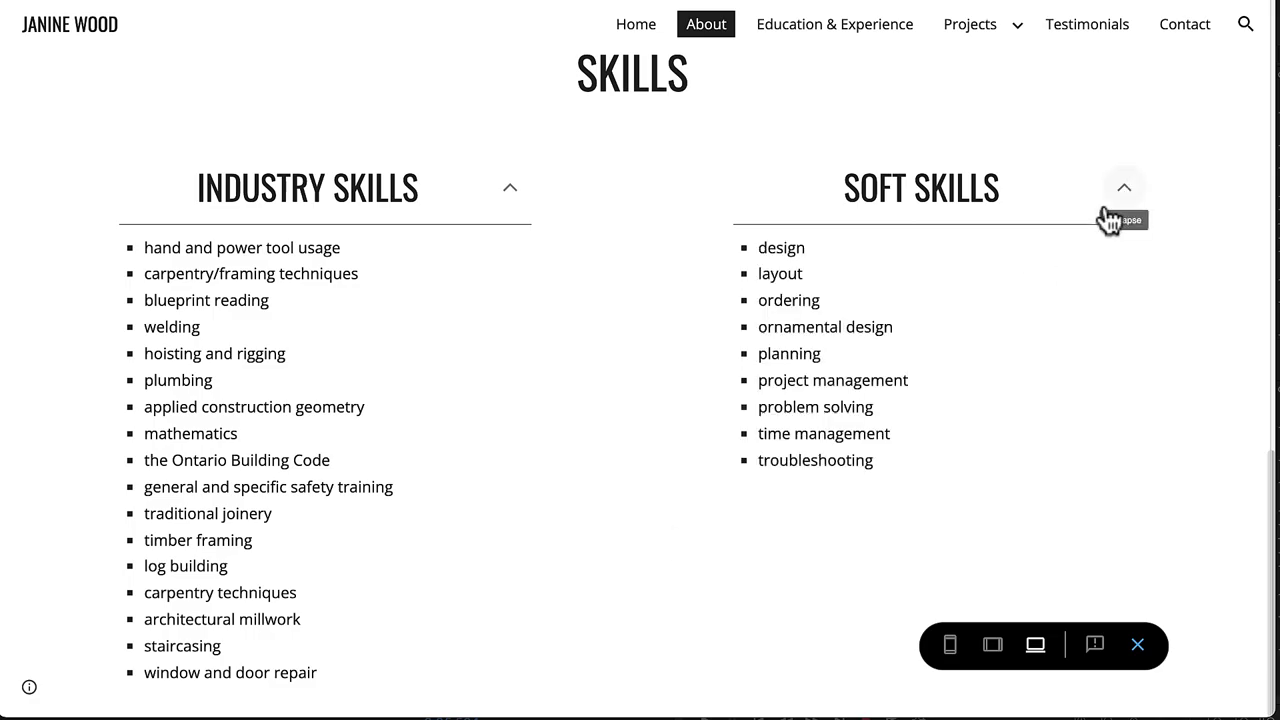